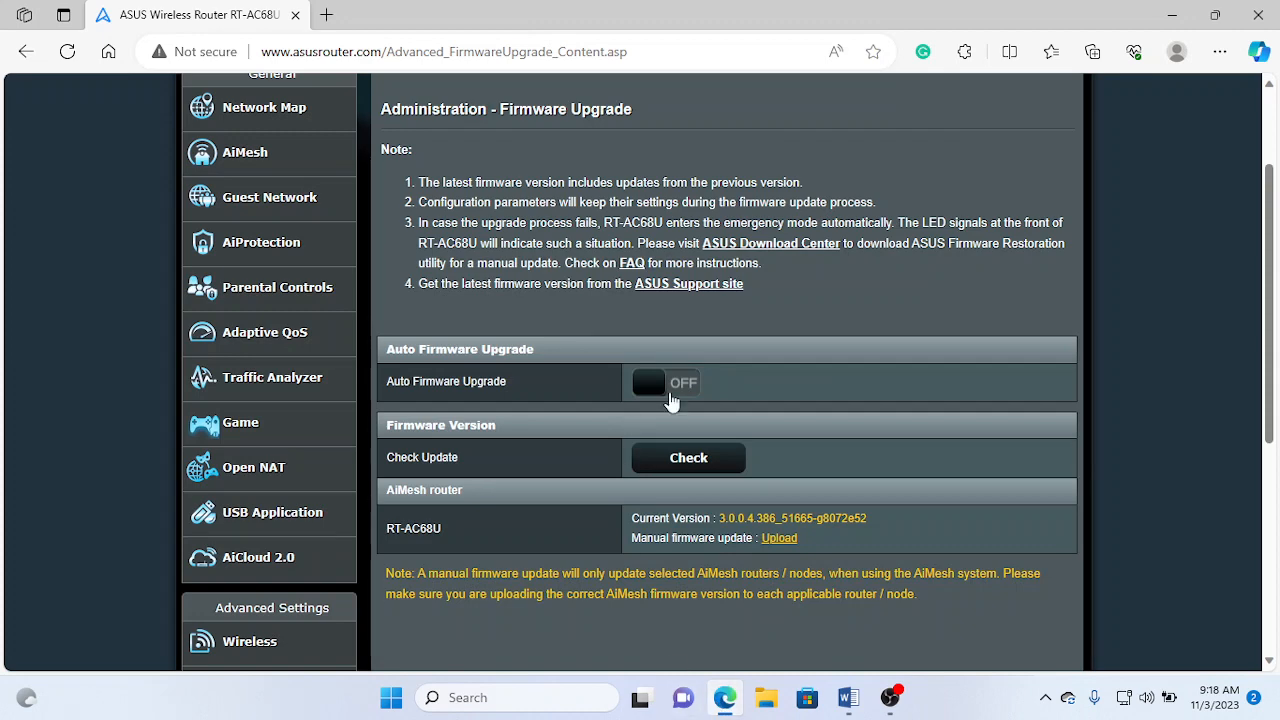
- Load the router admin page at 192.168.1.1 in Microsoft Edge
left_click(651, 52)
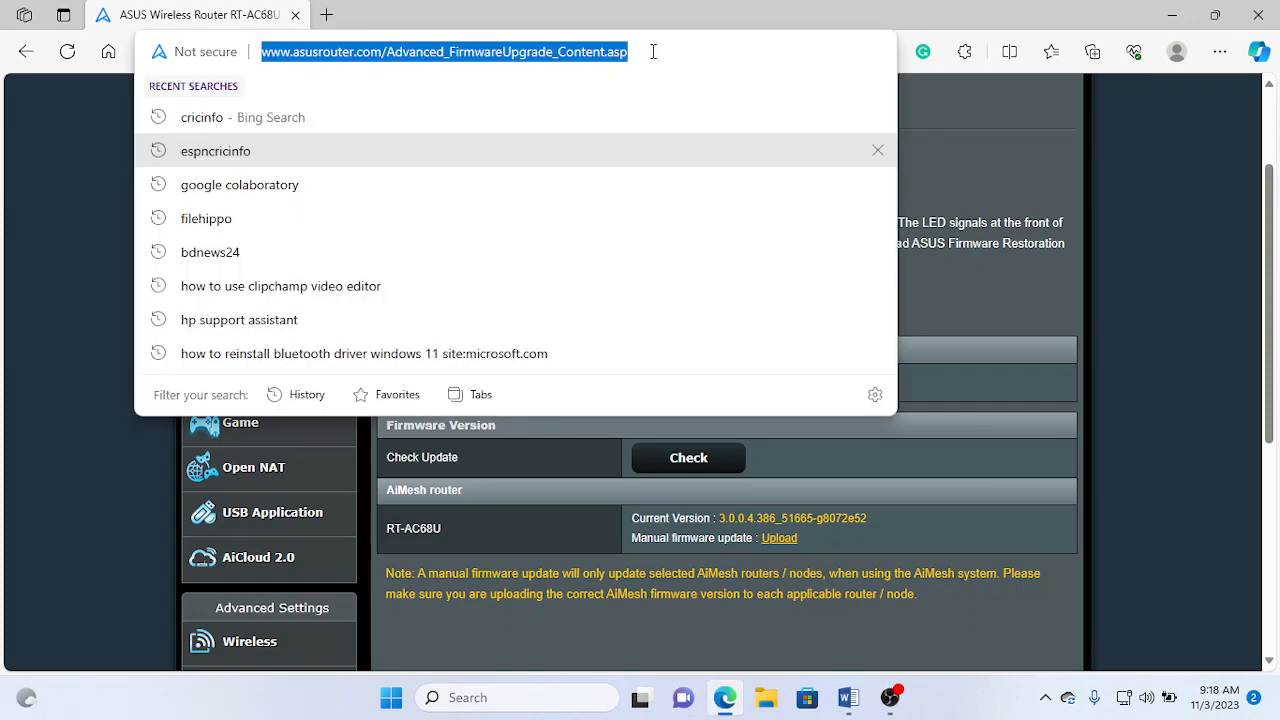
type("192")
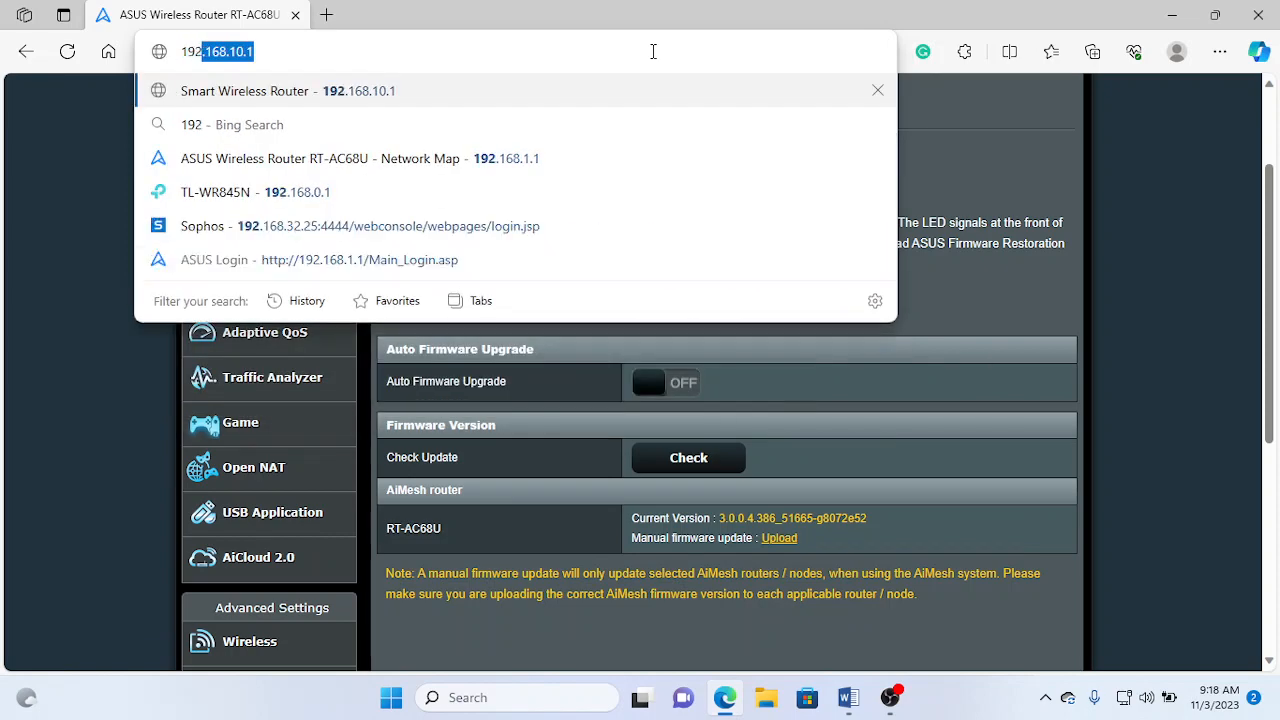
type(".")
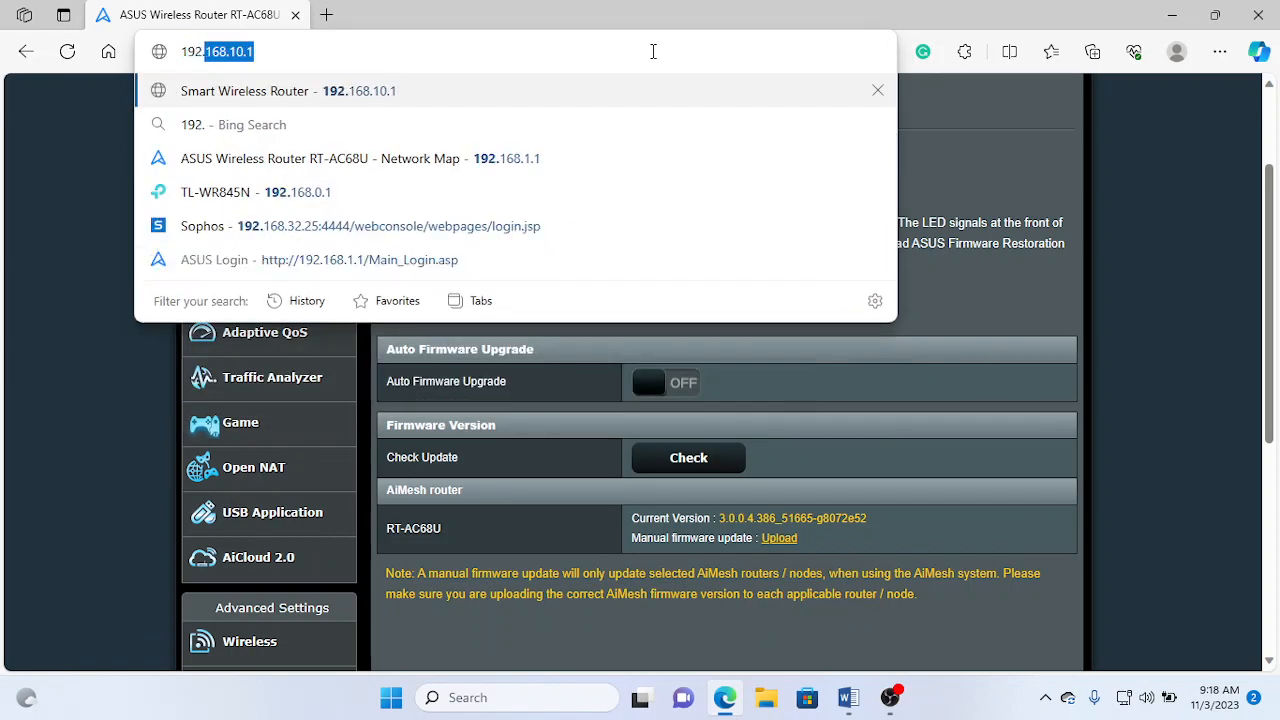
type("168")
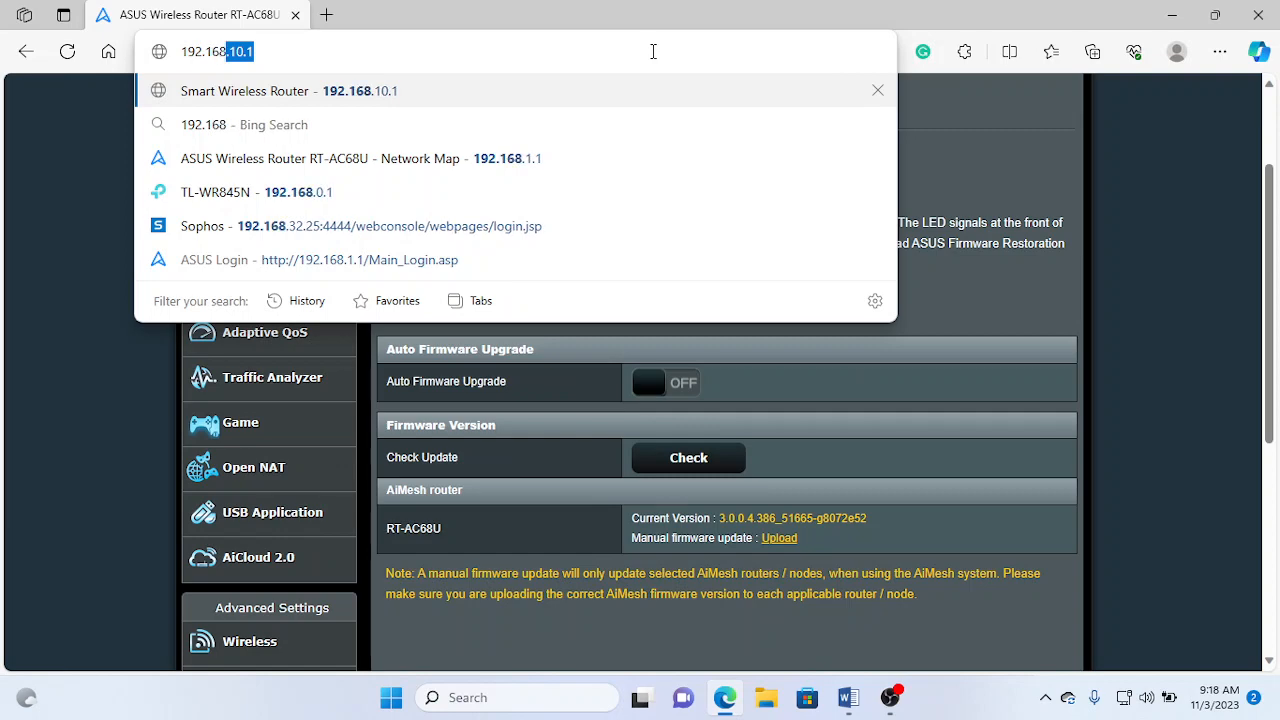
type(".1.1")
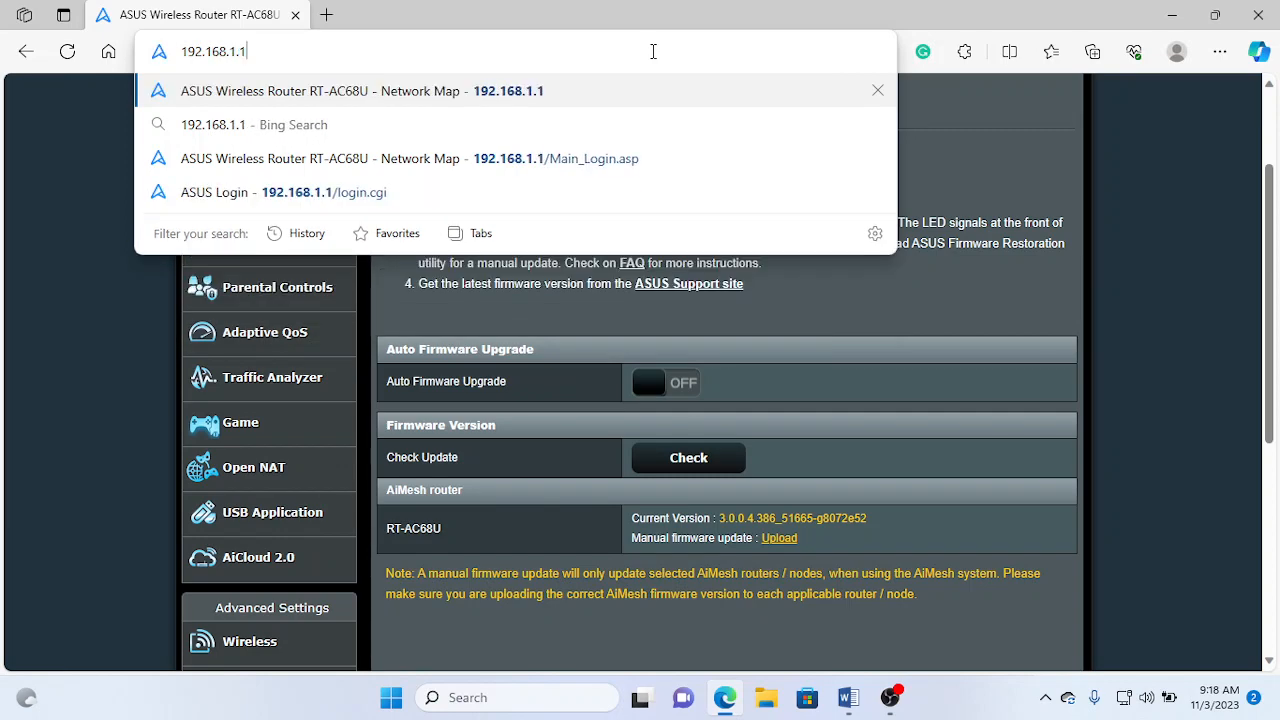
key("Return")
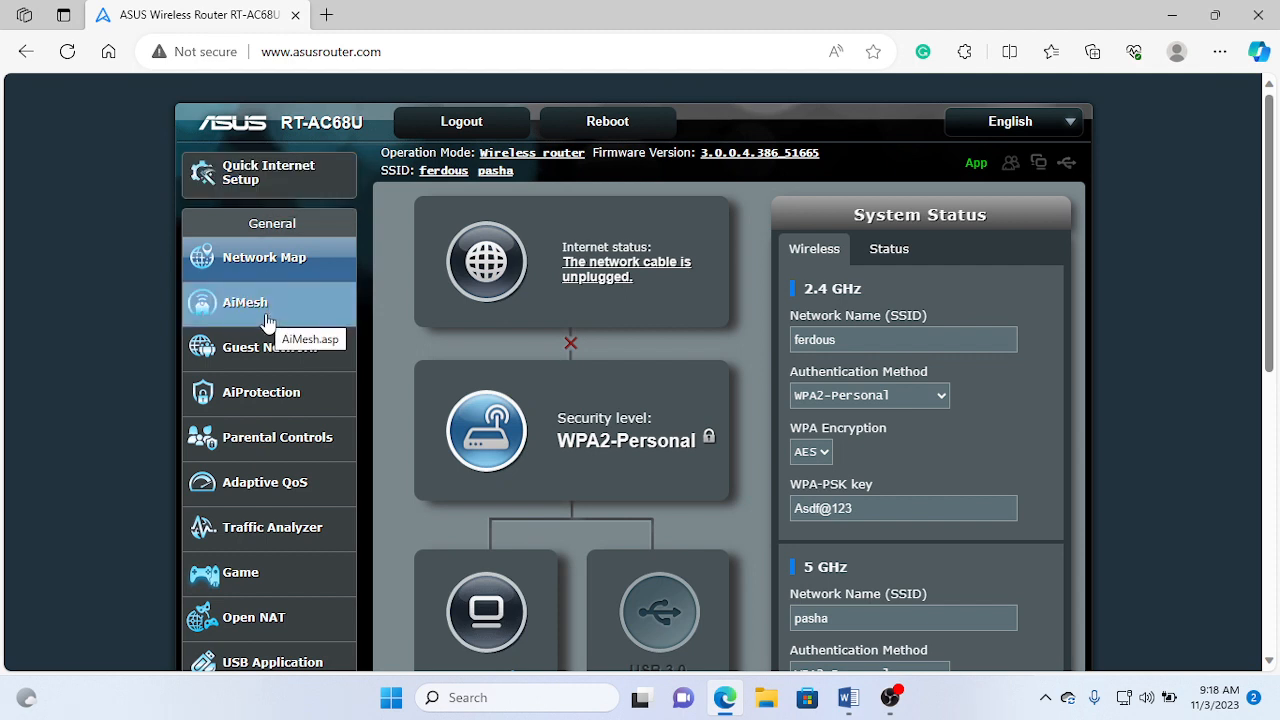
- Launch the Quick Internet Setup wizard and choose Create A New Network
left_click(258, 180)
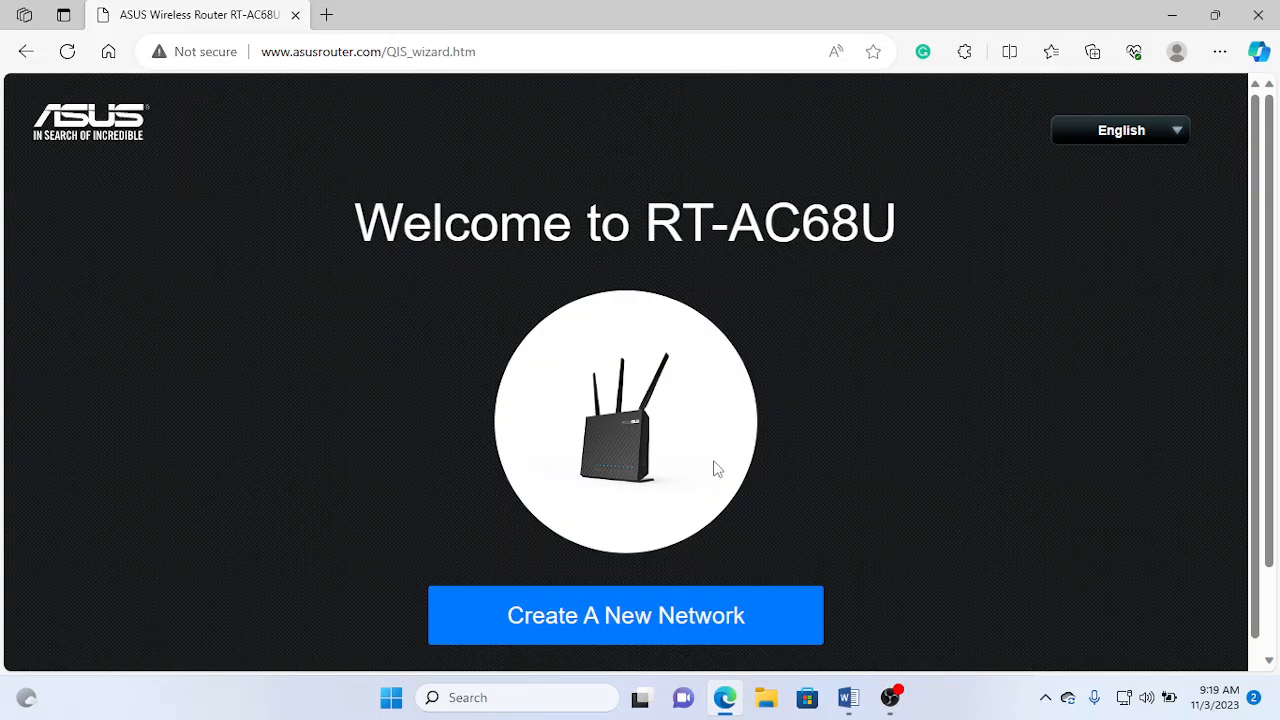
left_click(675, 618)
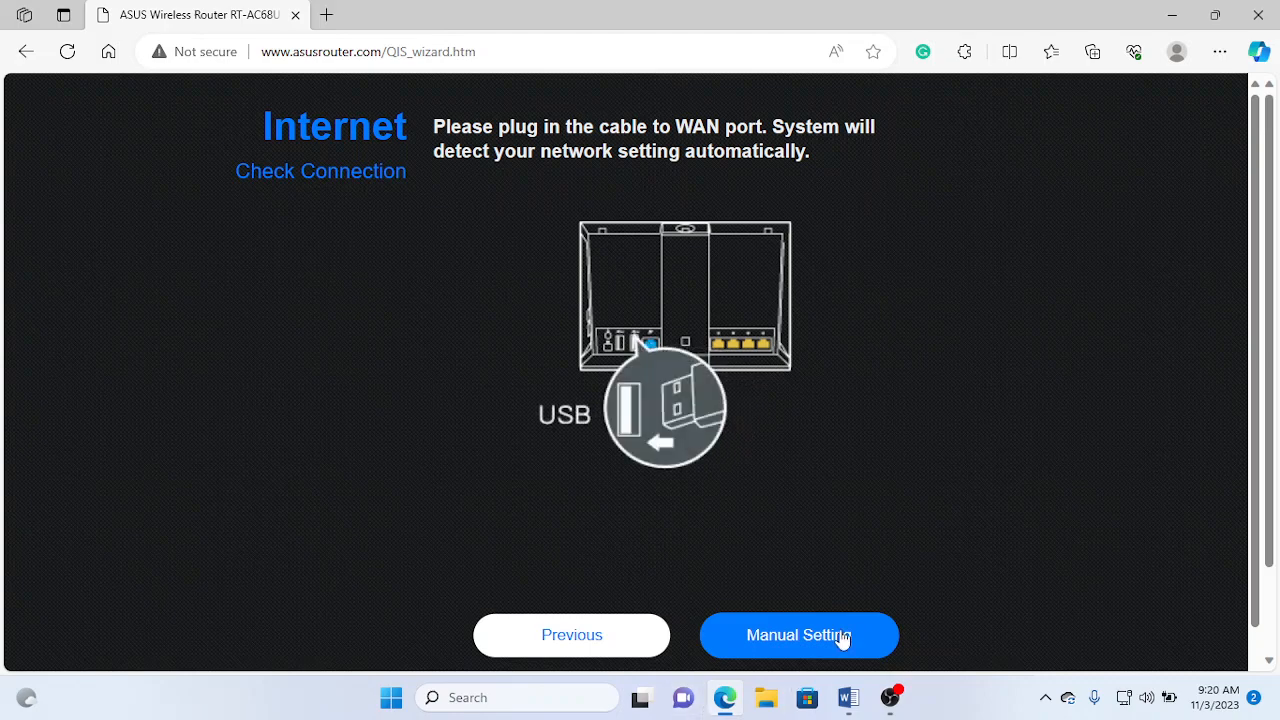
- Choose Manual Setting, look at PPPoE, and return to the connection type list
left_click(800, 636)
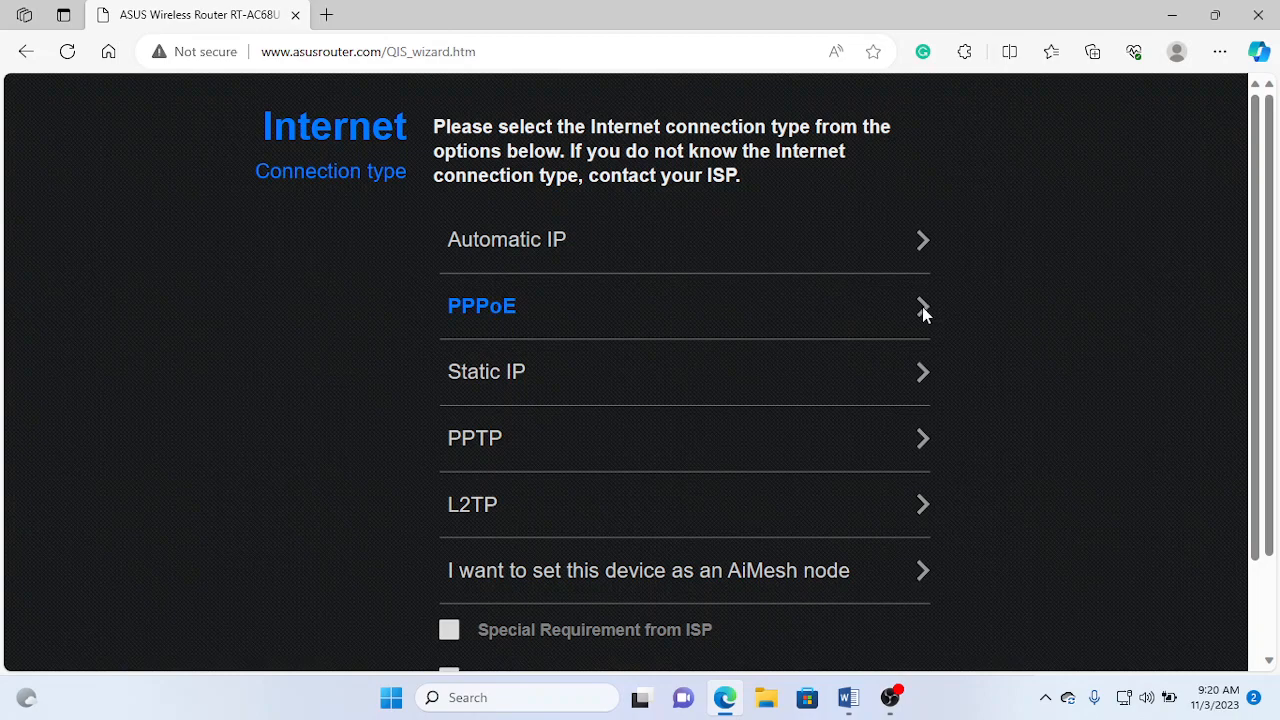
left_click(487, 320)
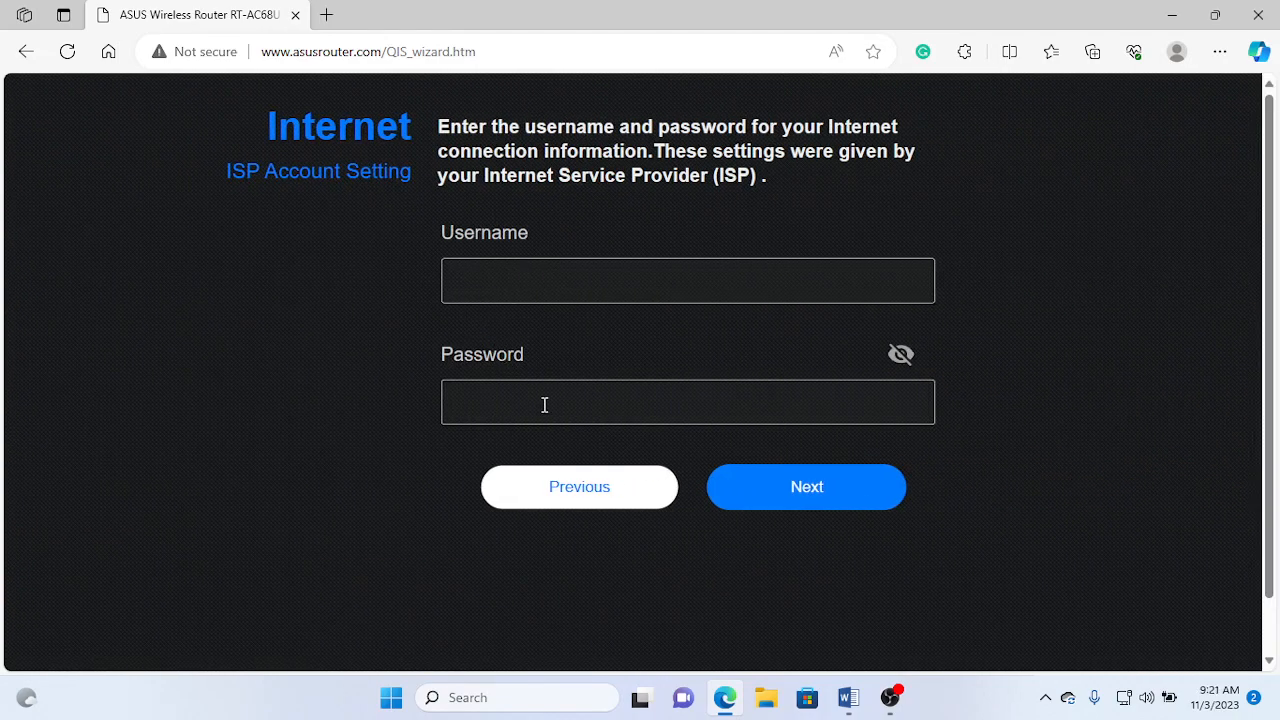
left_click(563, 505)
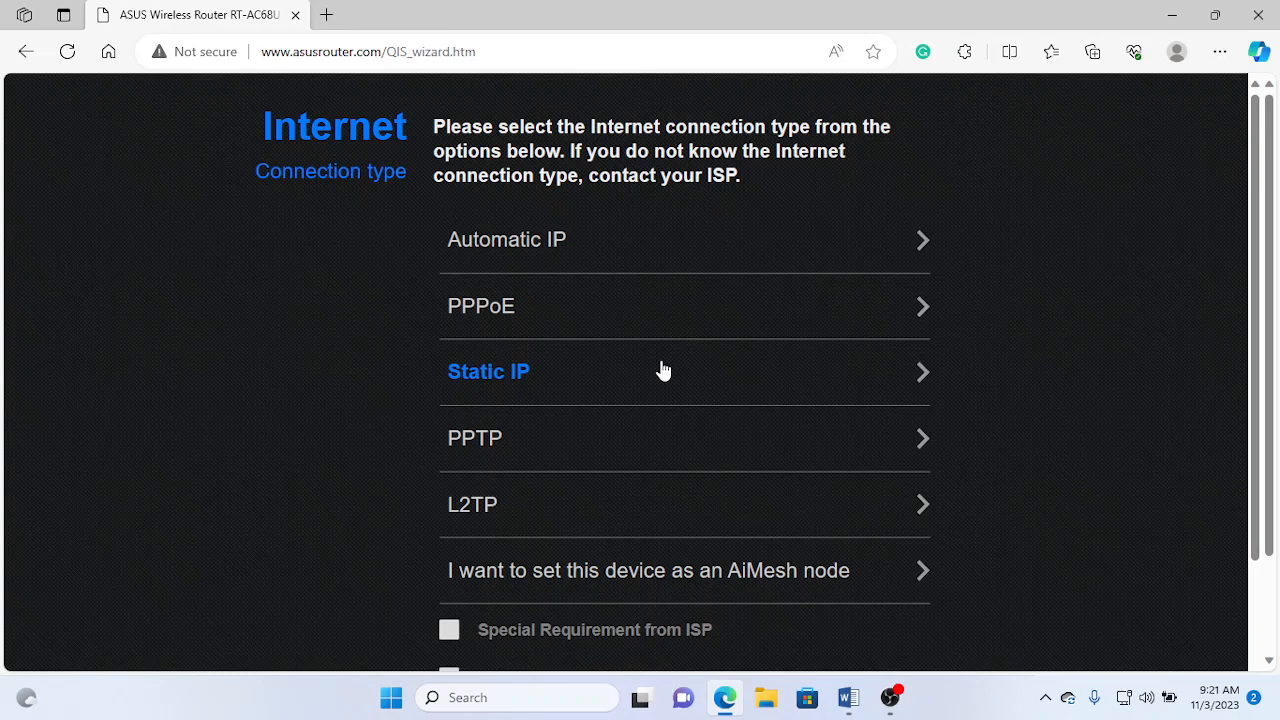
- Choose Static IP and enter IP address 20.80.36.133
left_click(720, 374)
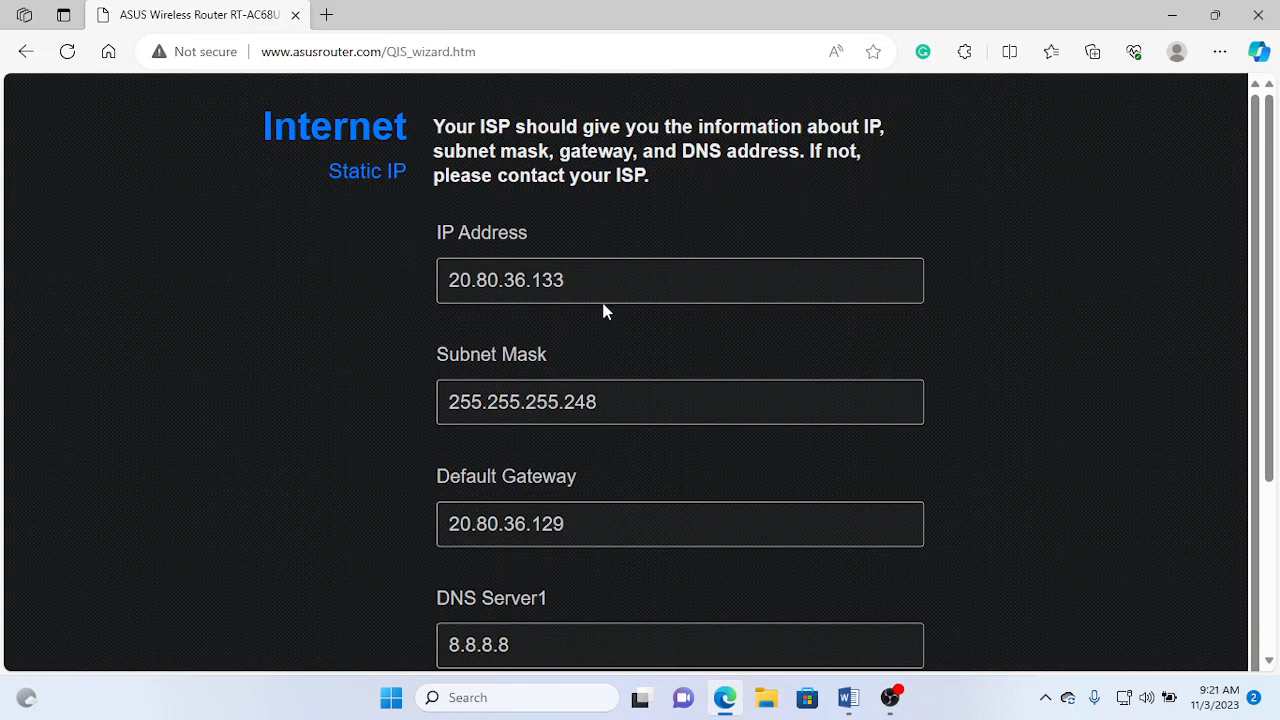
left_click(566, 281)
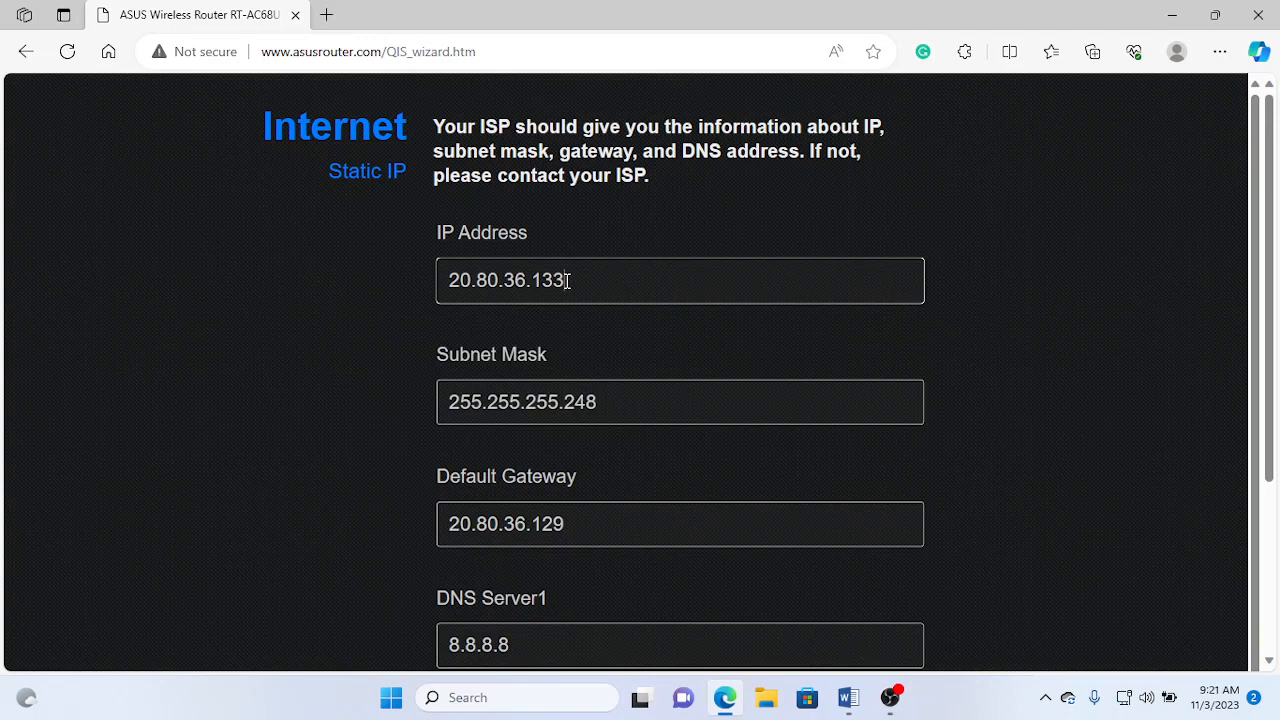
key("BackSpace")
key("BackSpace")
key("BackSpace")
key("BackSpace")
key("BackSpace")
key("BackSpace")
key("BackSpace")
key("BackSpace")
key("BackSpace")
key("BackSpace")
key("BackSpace")
key("BackSpace")
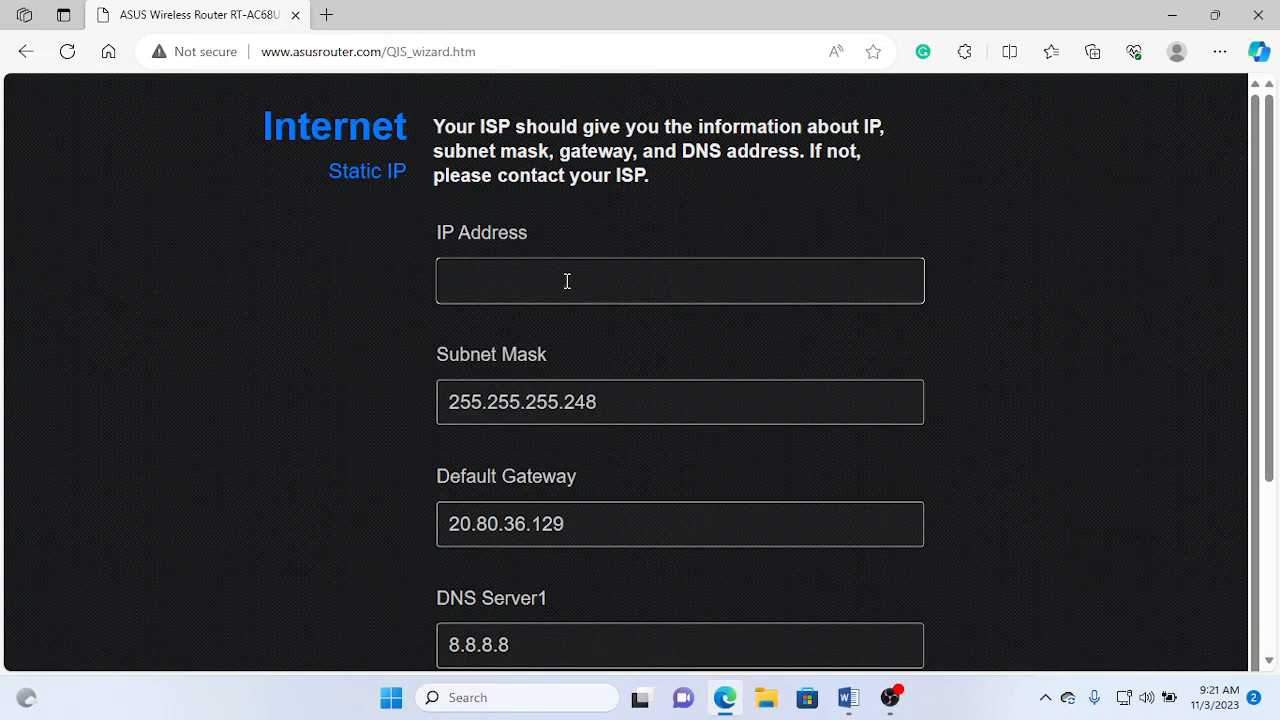
type("20.80.")
type("36")
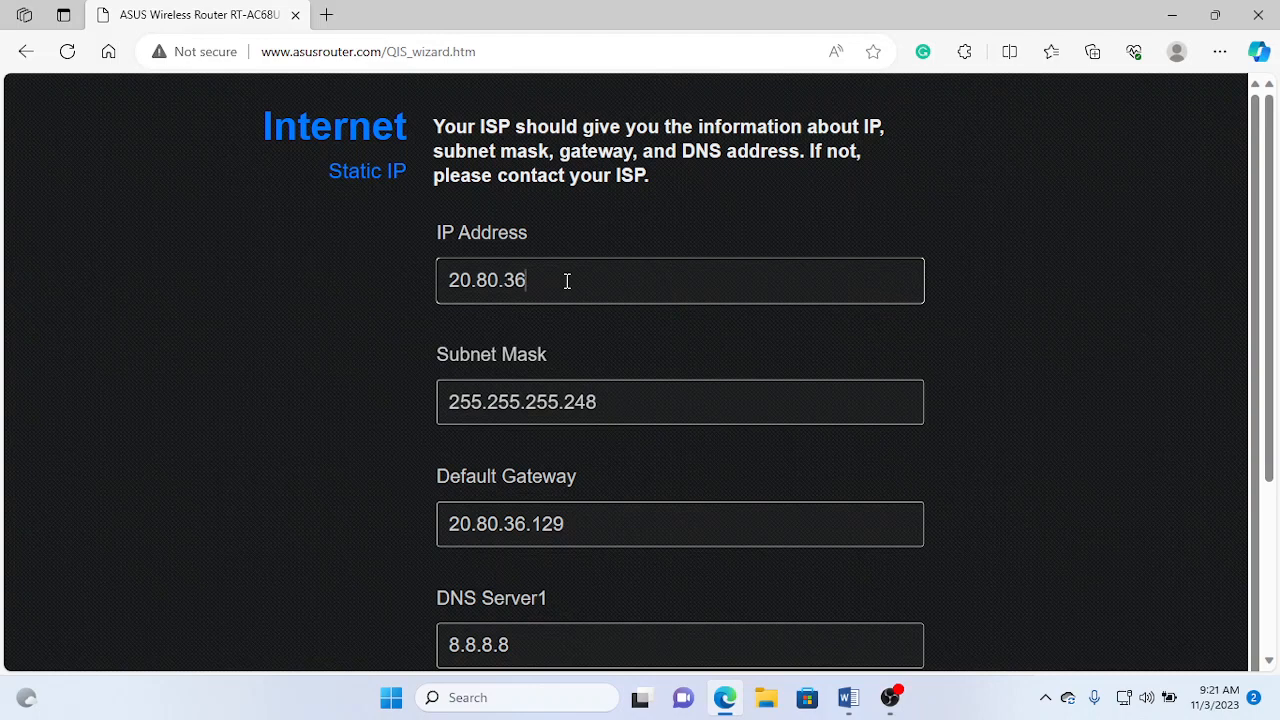
type(".133")
- Replace the subnet mask with 255.255.255.248
left_click(611, 406)
key("BackSpace")
key("BackSpace")
key("BackSpace")
key("BackSpace")
key("BackSpace")
key("BackSpace")
key("BackSpace")
key("BackSpace")
key("BackSpace")
key("BackSpace")
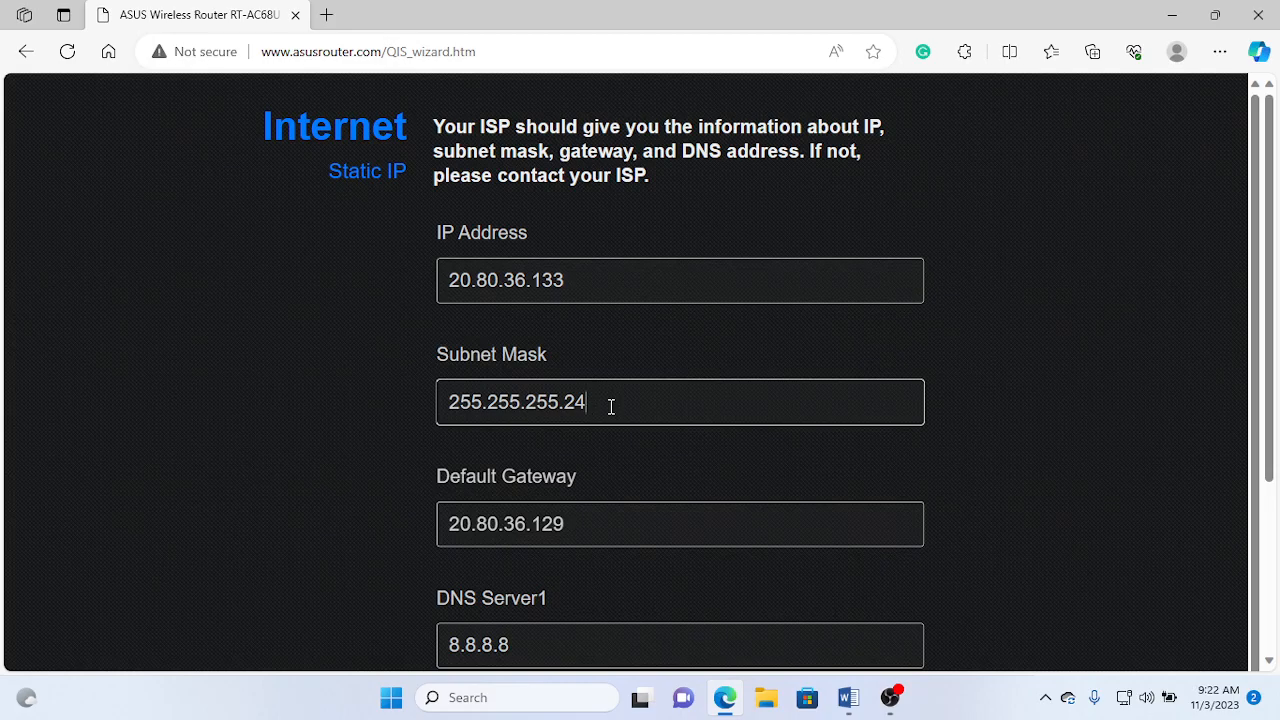
key("BackSpace")
key("BackSpace")
key("BackSpace")
key("BackSpace")
key("BackSpace")
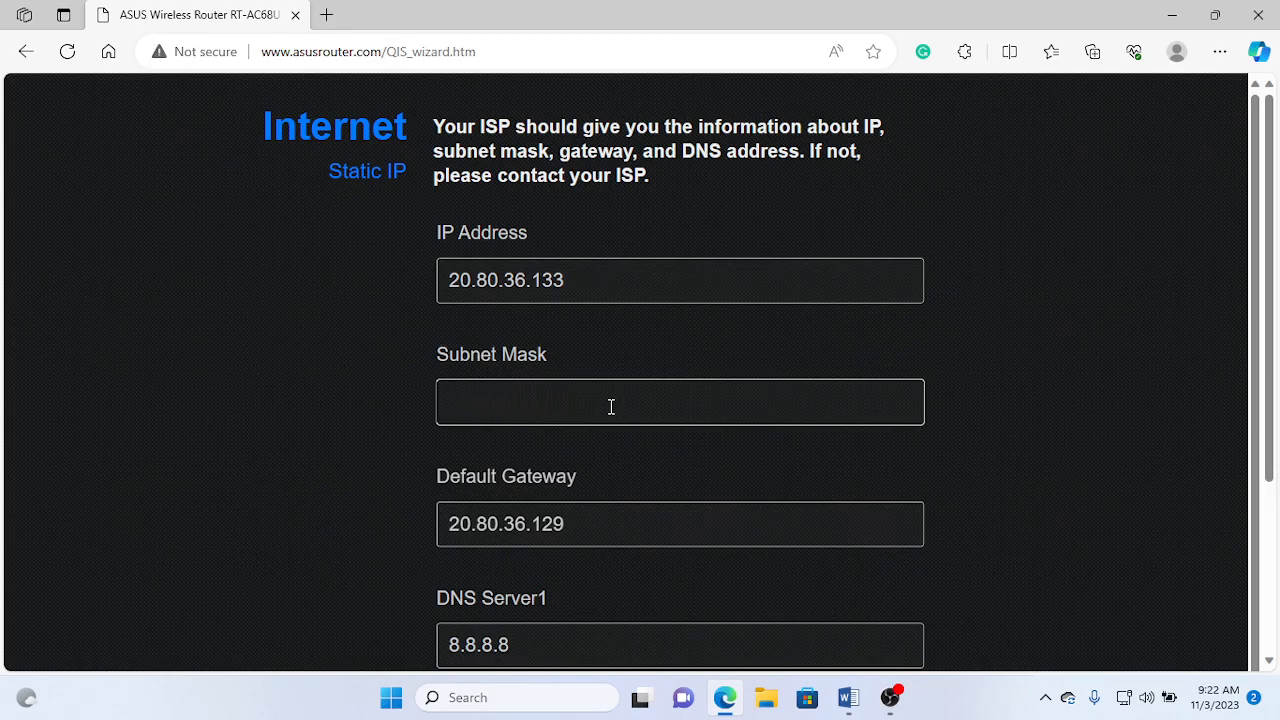
type("255.255.2")
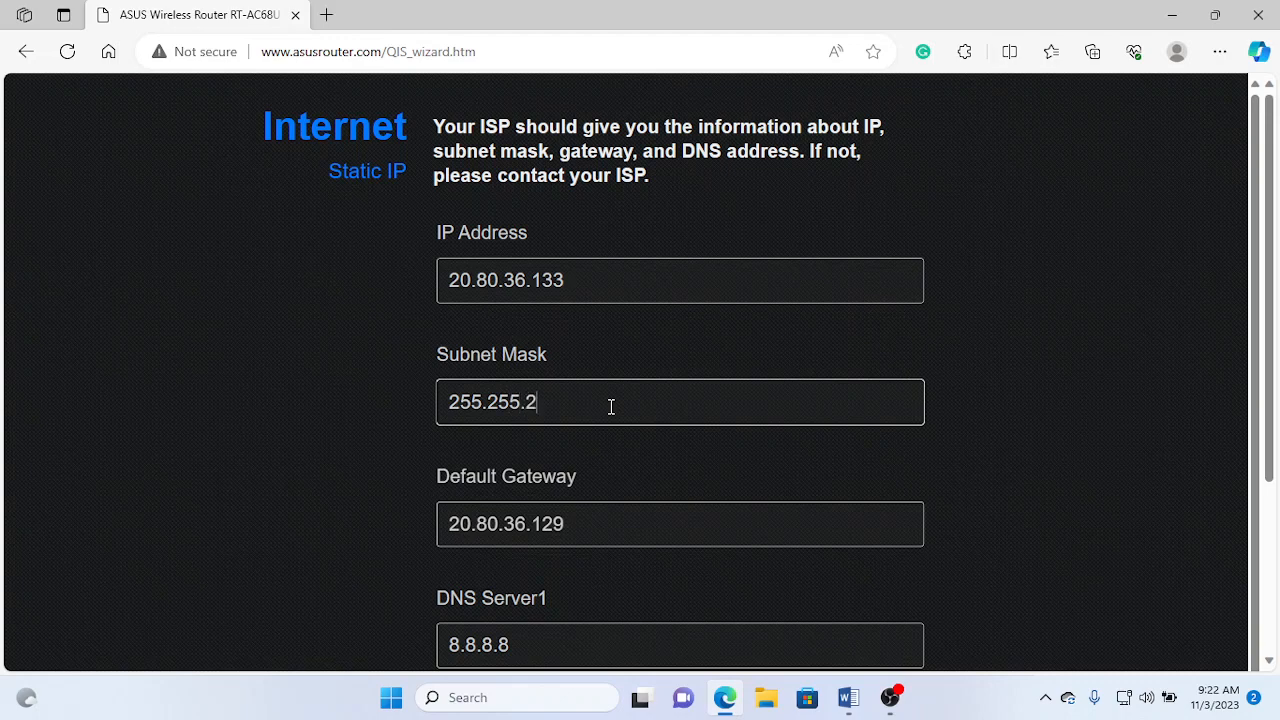
type("55.248")
- Set the default gateway to 20.80.36.129 and DNS Server1 to 8.8.8.8
left_click(580, 514)
key("BackSpace")
key("BackSpace")
key("BackSpace")
key("BackSpace")
key("BackSpace")
key("BackSpace")
key("BackSpace")
key("BackSpace")
key("BackSpace")
key("BackSpace")
key("BackSpace")
key("BackSpace")
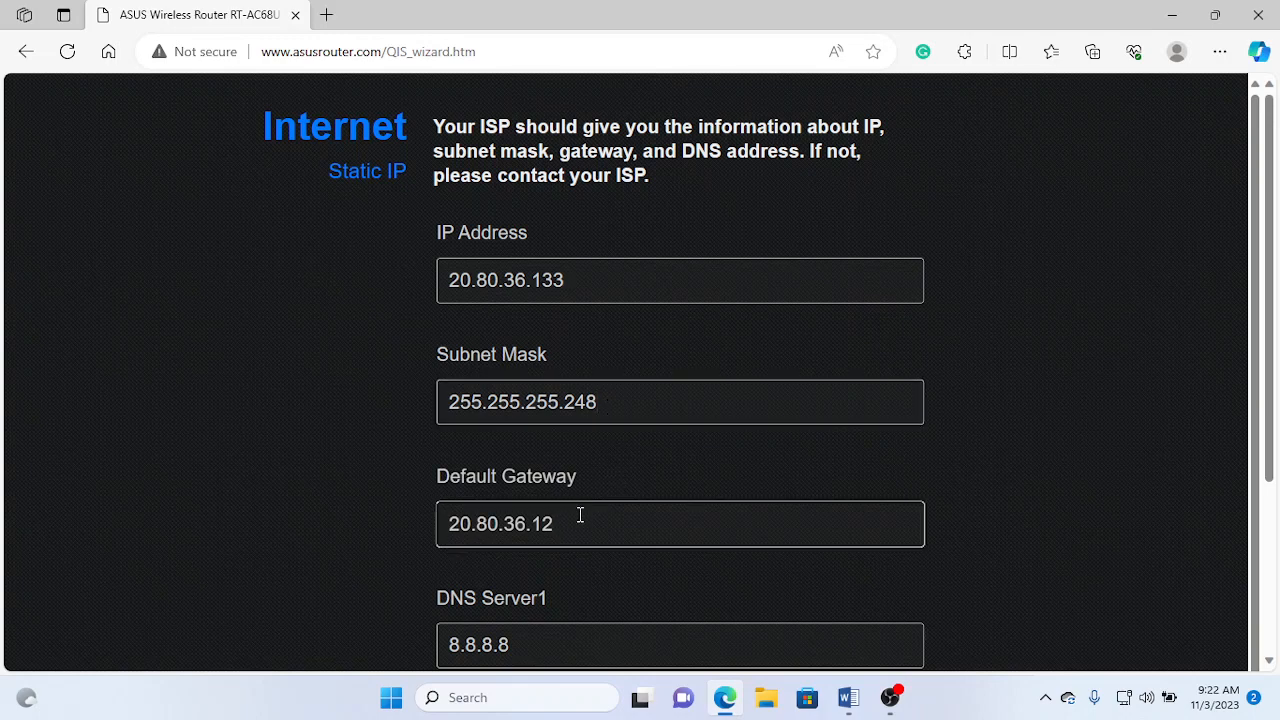
type("20.80.36.129")
left_click(556, 651)
key("BackSpace")
key("BackSpace")
key("BackSpace")
key("BackSpace")
key("BackSpace")
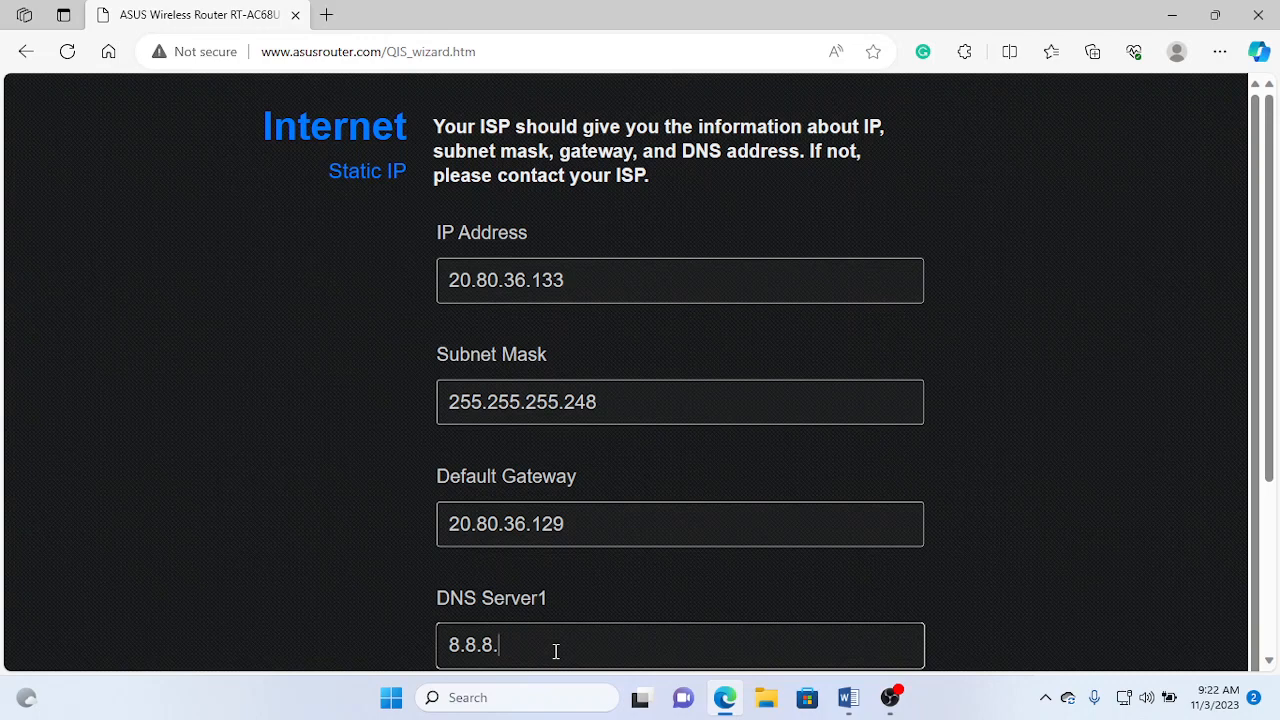
key("BackSpace")
key("BackSpace")
type("8.8.8")
type("8")
key("BackSpace")
type(".8")
- Replace DNS Server2 with 4.2.2.2
left_click(1268, 662)
left_click(1268, 662)
left_click(1268, 662)
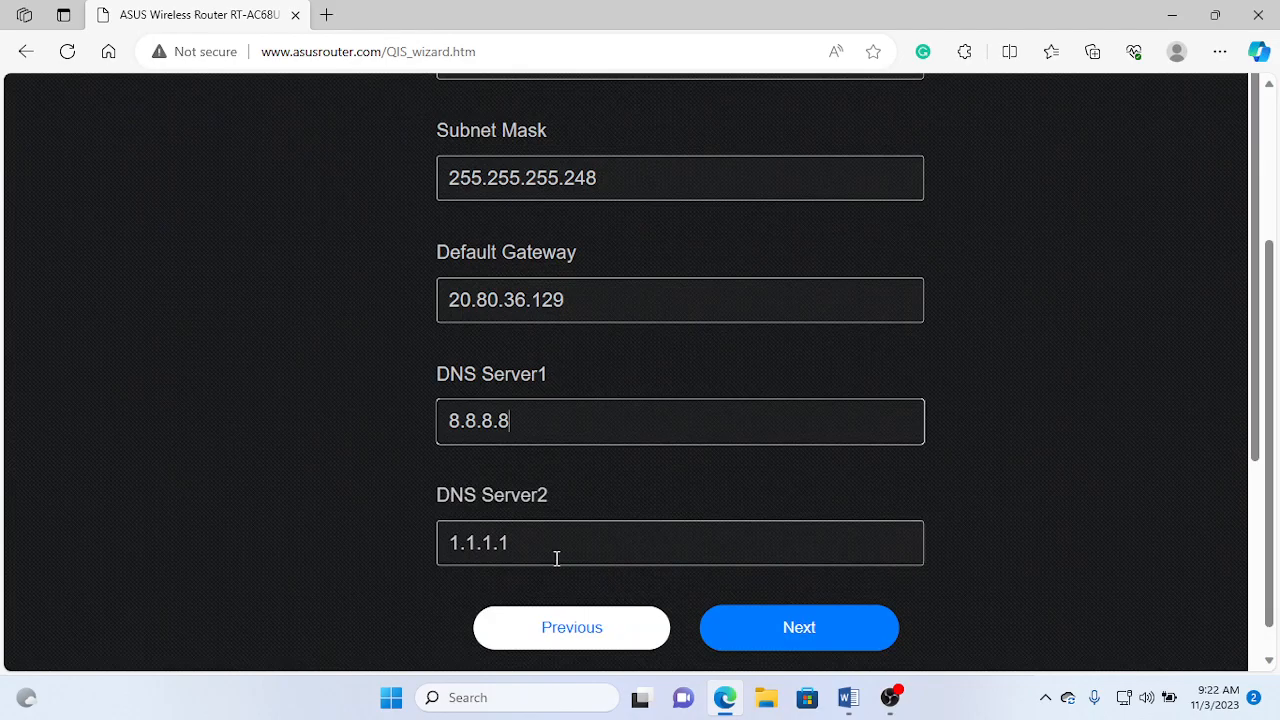
left_click(520, 554)
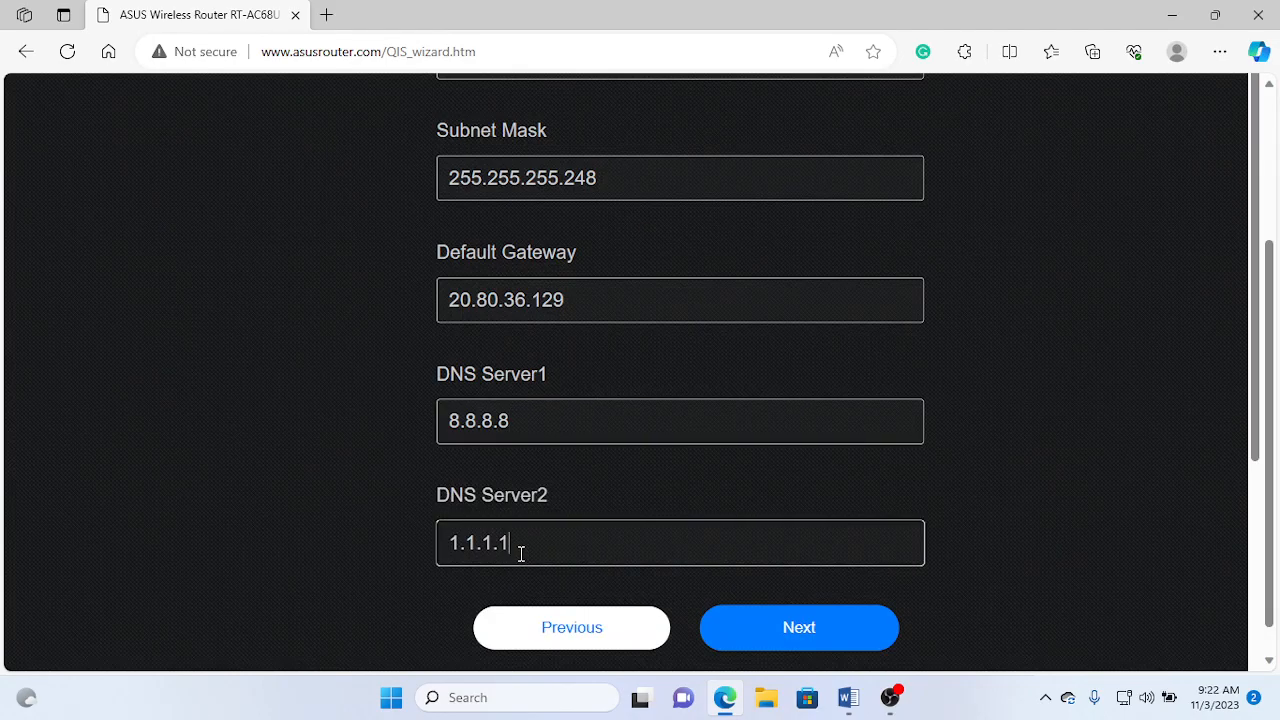
key("BackSpace")
key("BackSpace")
key("BackSpace")
key("BackSpace")
key("BackSpace")
key("BackSpace")
key("BackSpace")
type("4.2.2.2")
- Continue to Wireless Settings and apply the wizard, keeping the existing wireless names
left_click(773, 640)
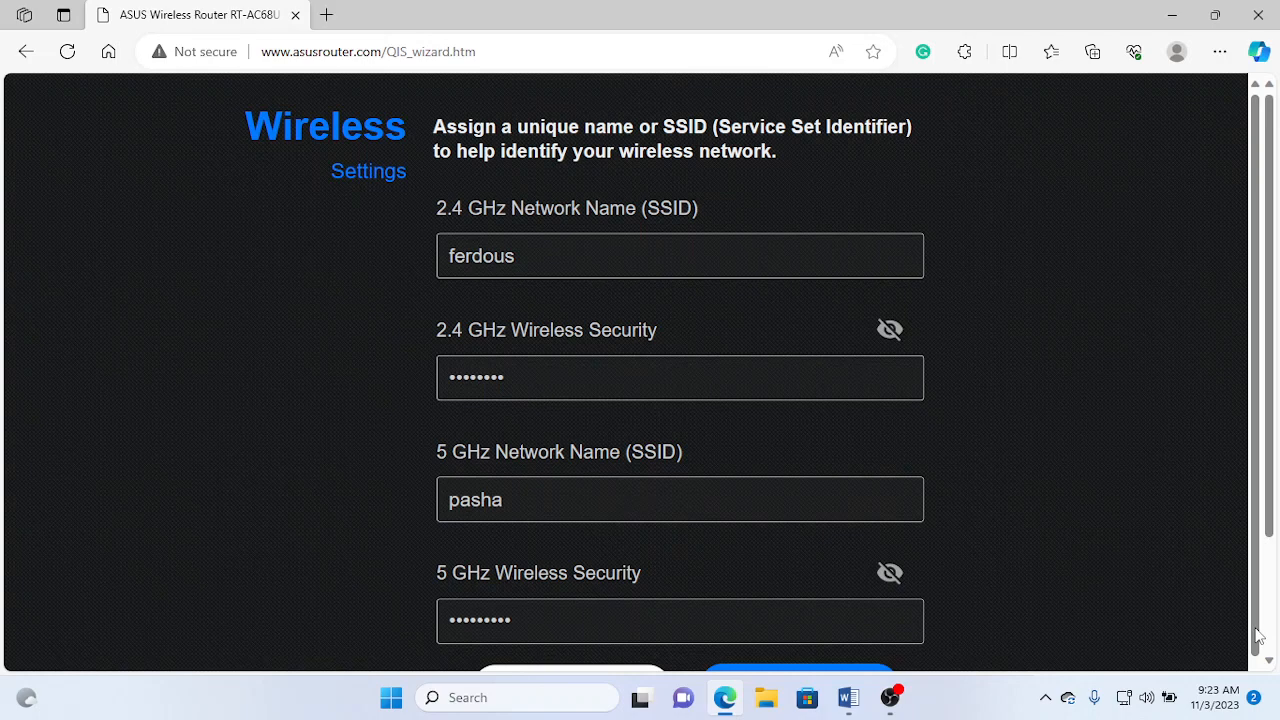
left_click(1258, 636)
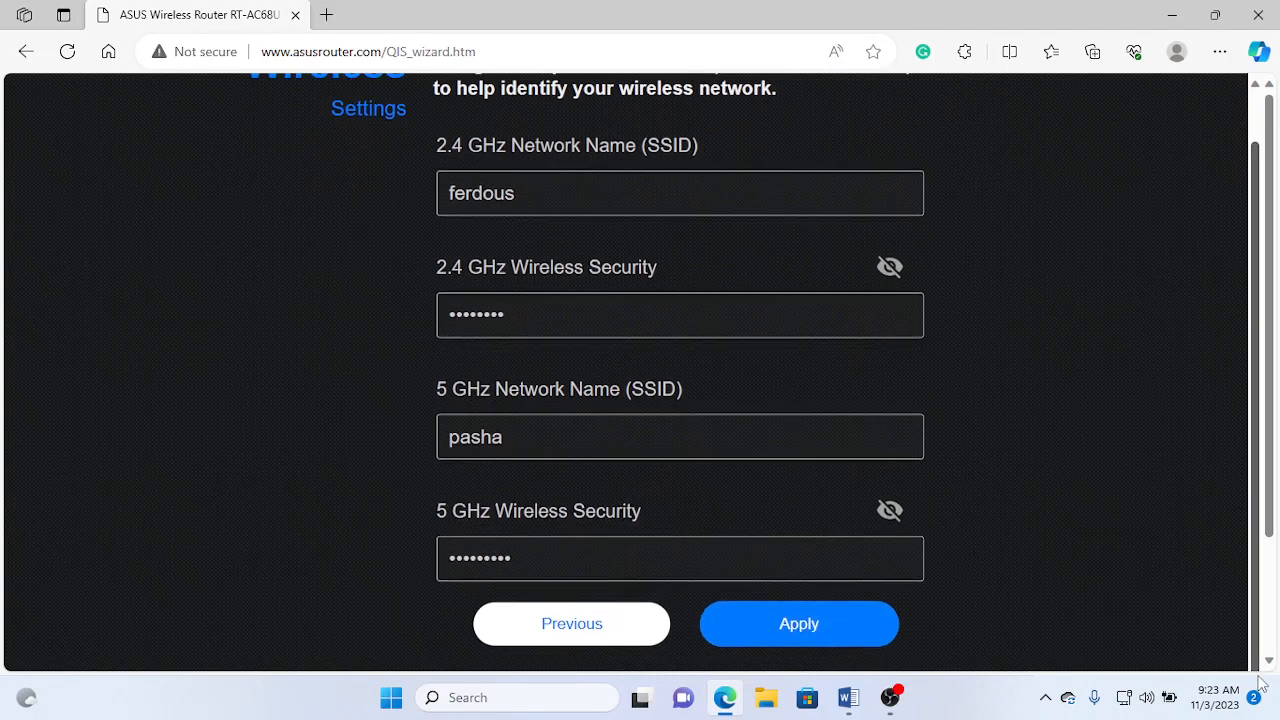
left_click(838, 622)
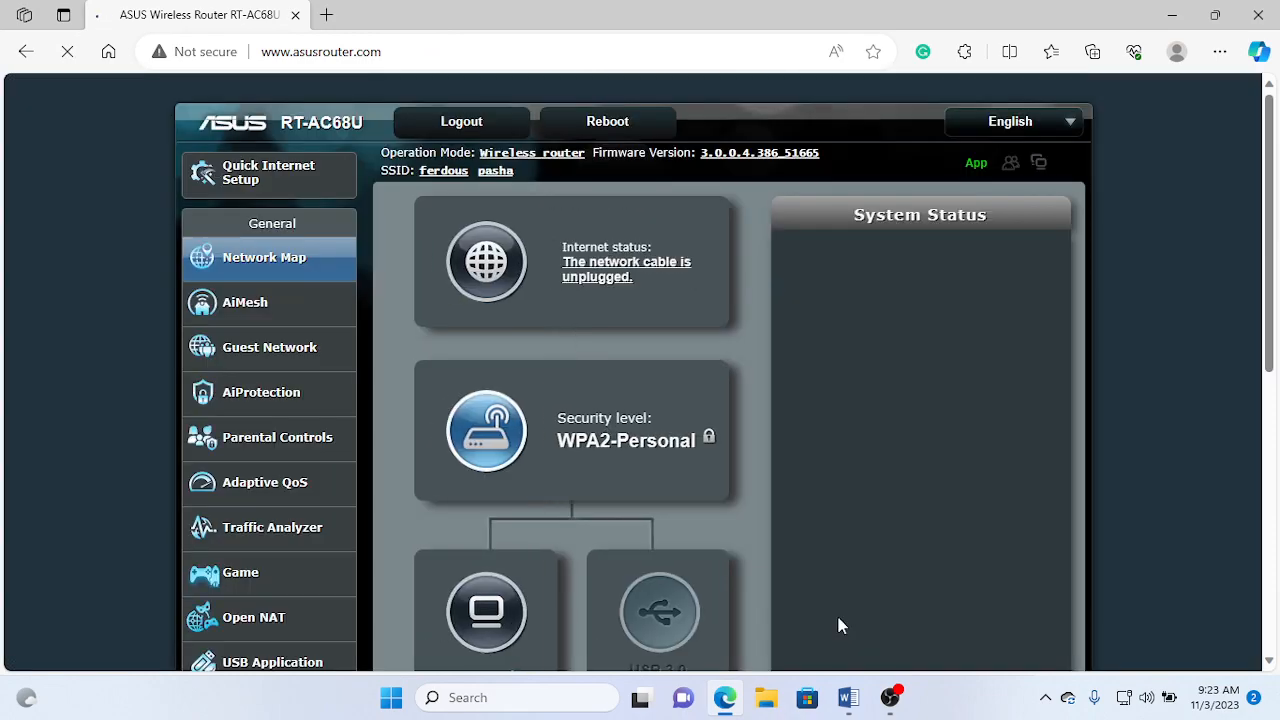
left_click(1270, 662)
scroll(1272, 666, "down", 5)
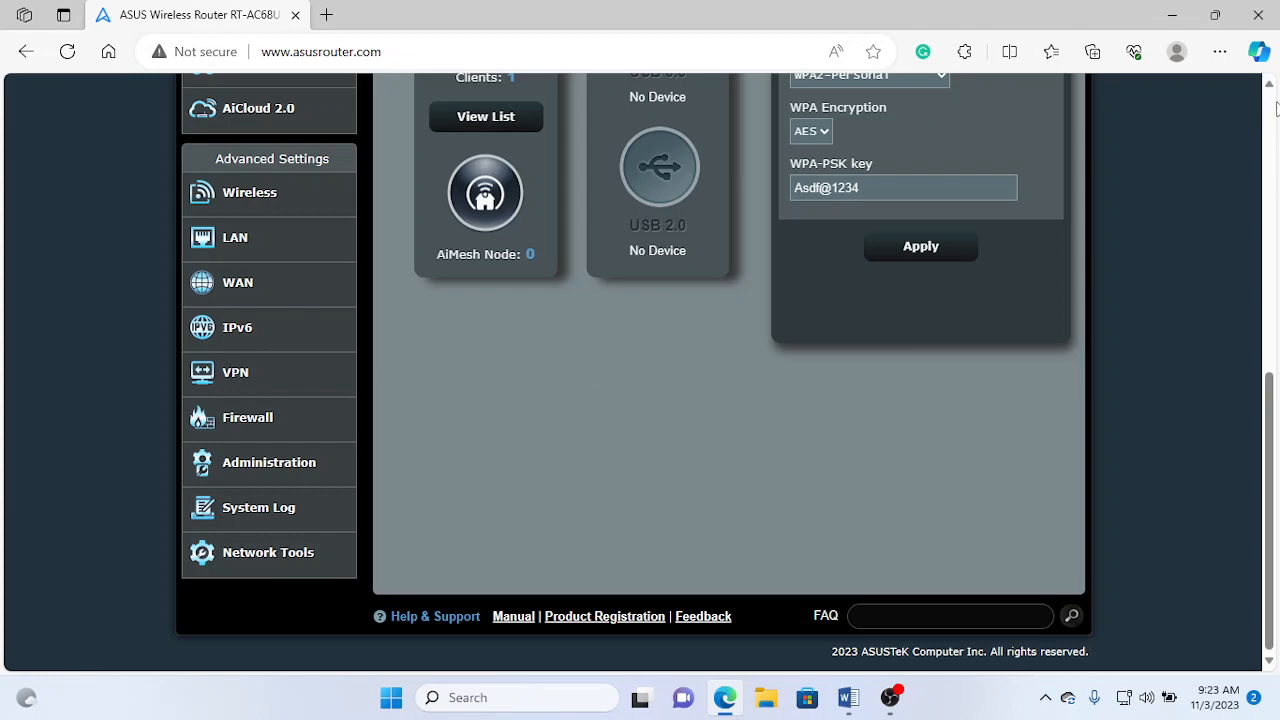
scroll(1271, 88, "up", 3)
scroll(1271, 88, "up", 3)
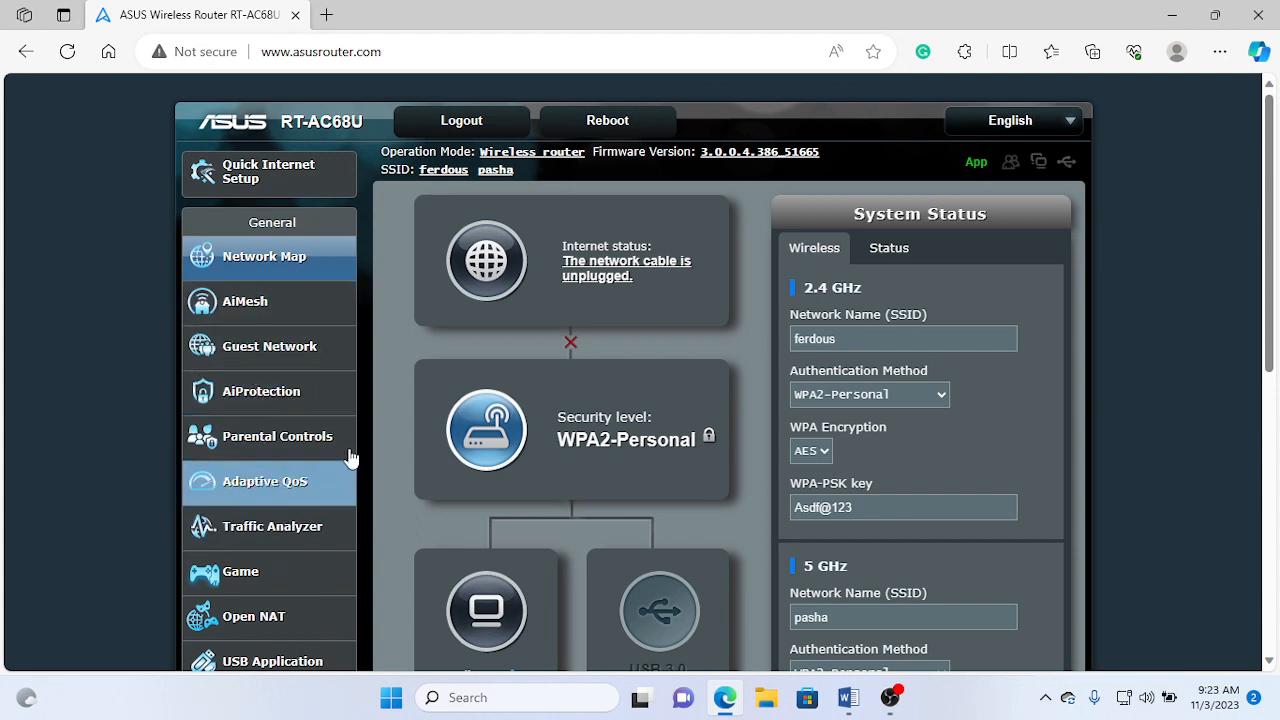
left_click(1269, 662)
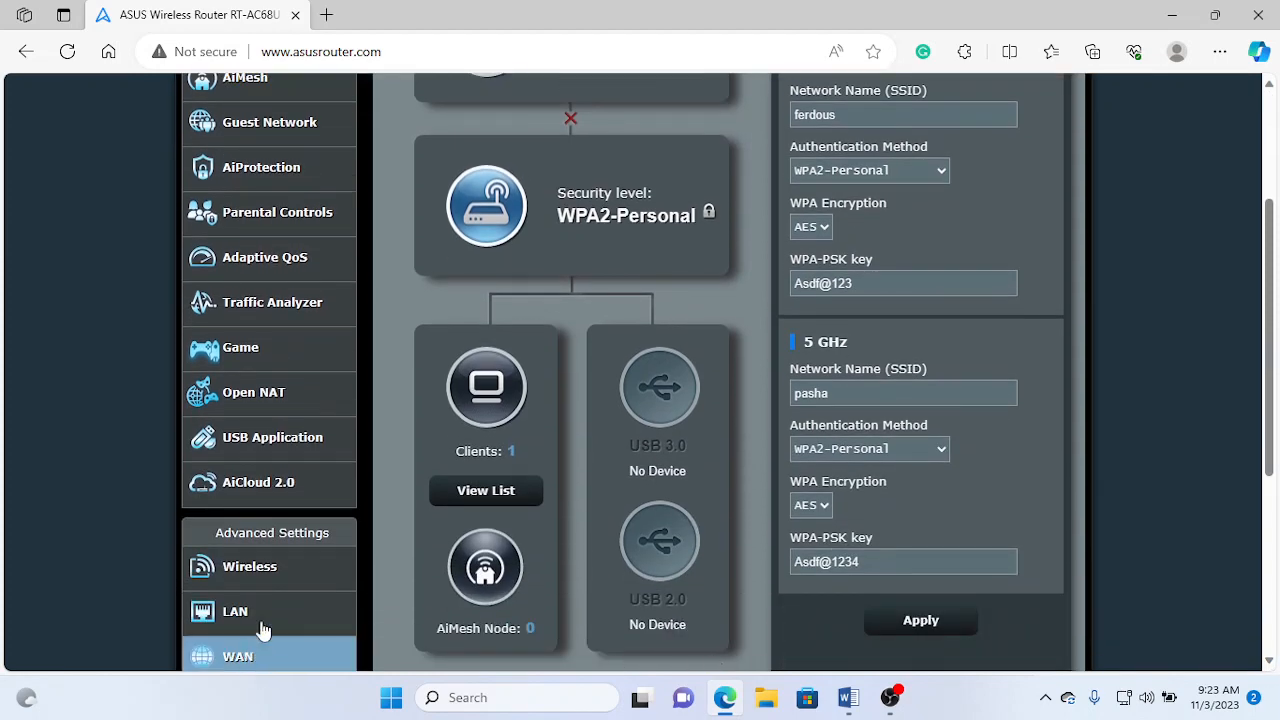
- In Wireless – General, keep the 2.4 GHz band and rename its SSID to 'humu'
left_click(288, 586)
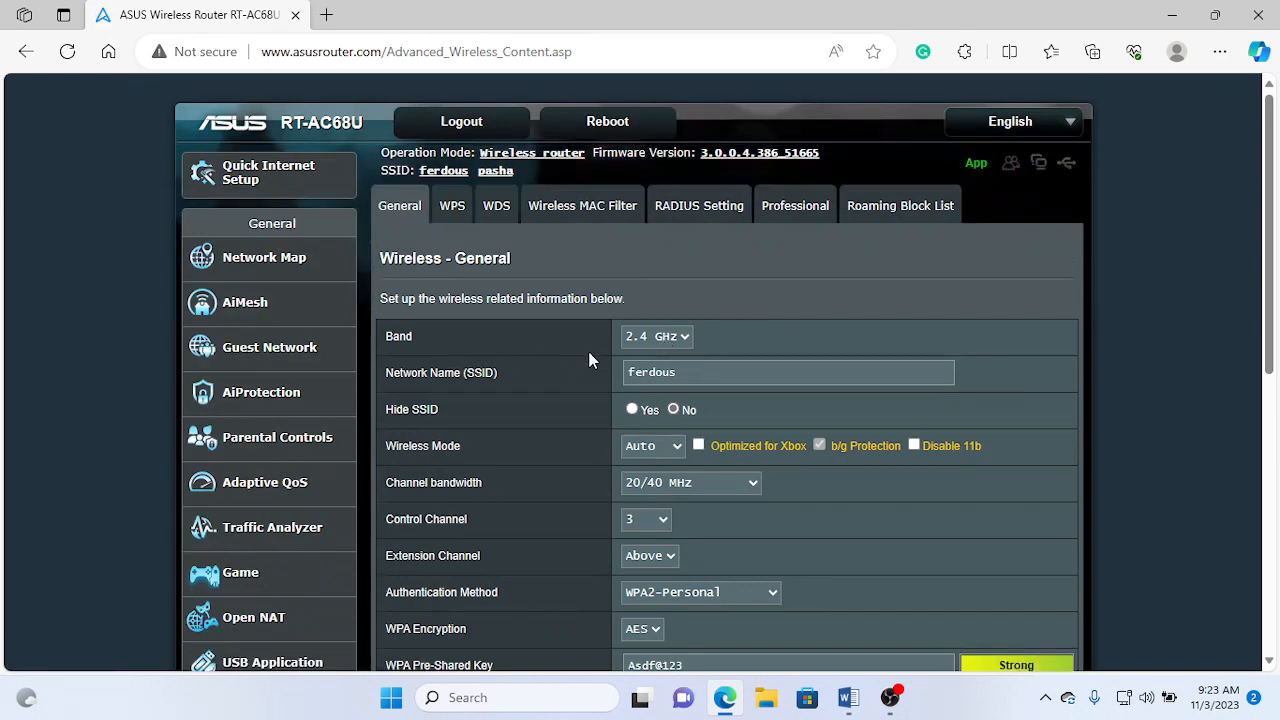
left_click(688, 339)
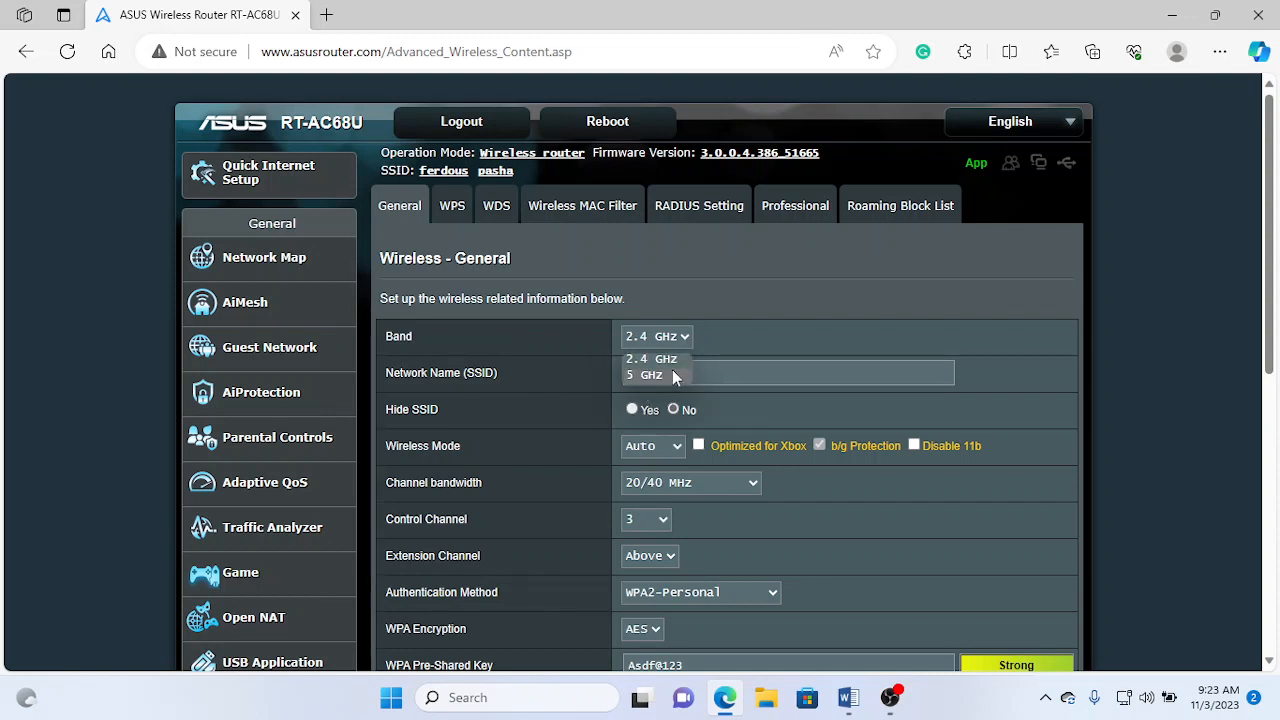
left_click(727, 344)
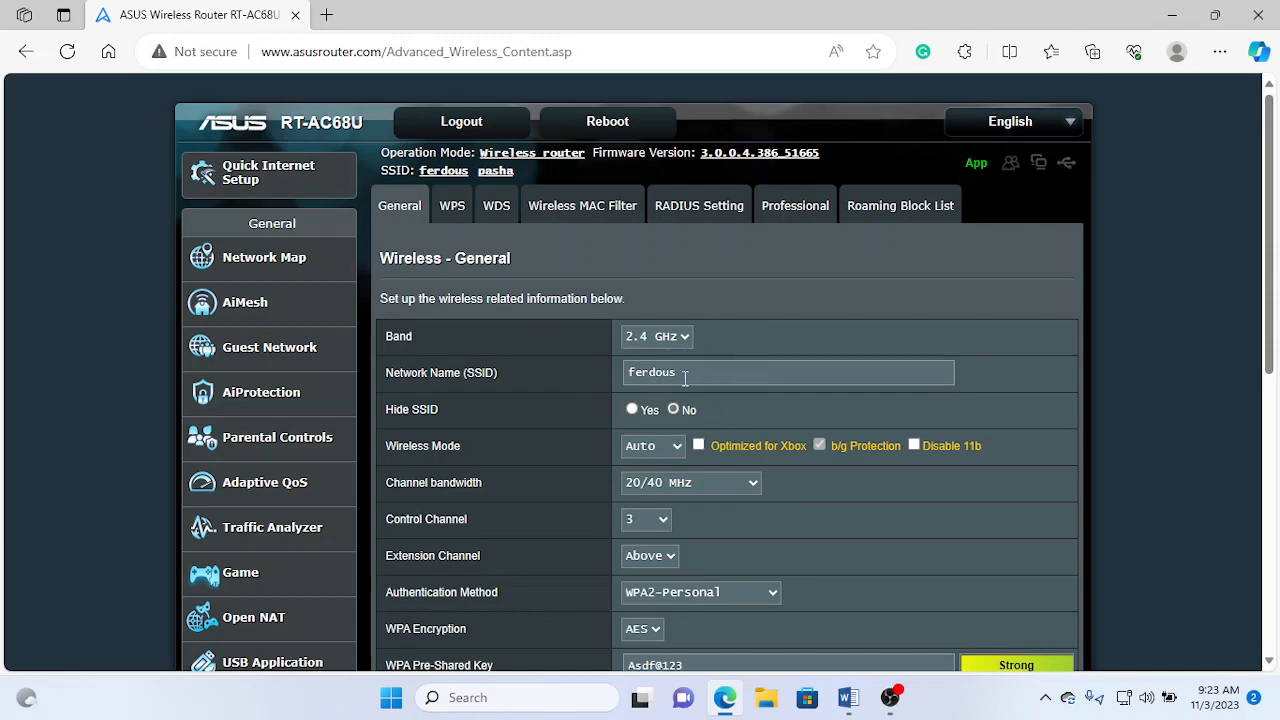
left_click_drag(683, 375, 596, 373)
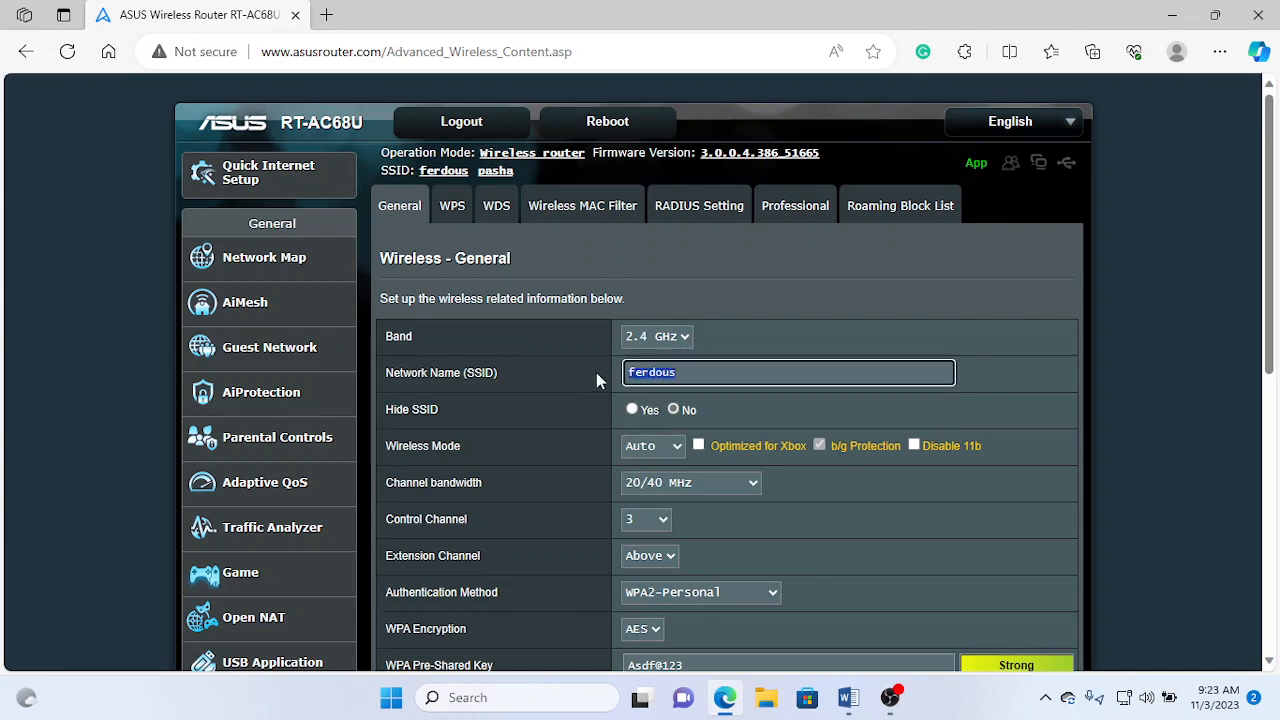
type("humu")
- Keep Hide SSID at No, wireless mode Auto, and bandwidth 20/40 MHz
left_click(632, 410)
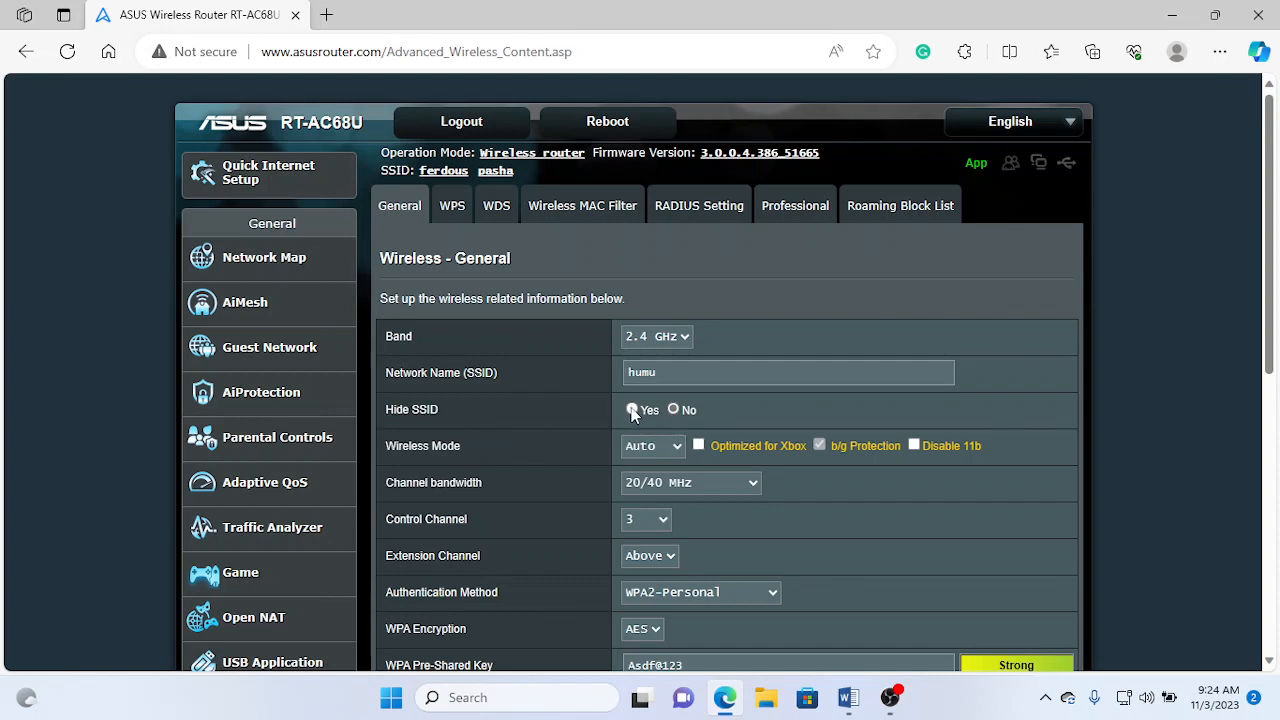
left_click(674, 410)
left_click(674, 410)
left_click(676, 453)
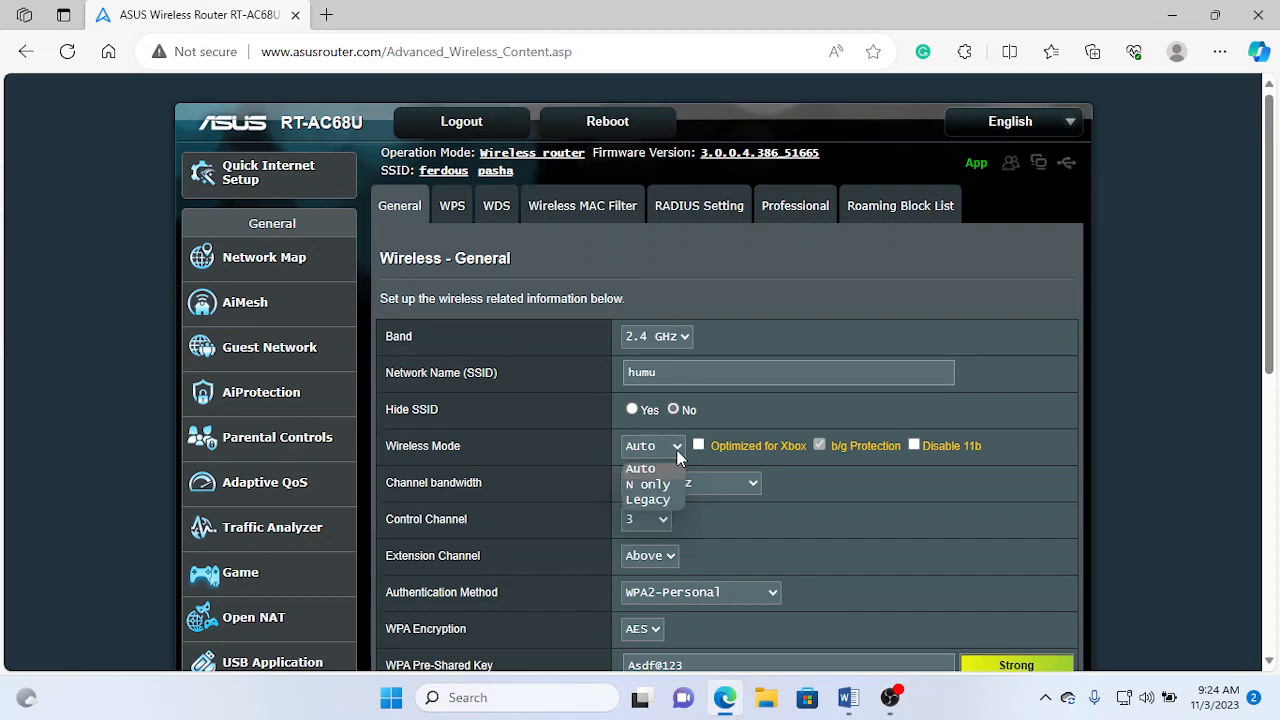
left_click(676, 449)
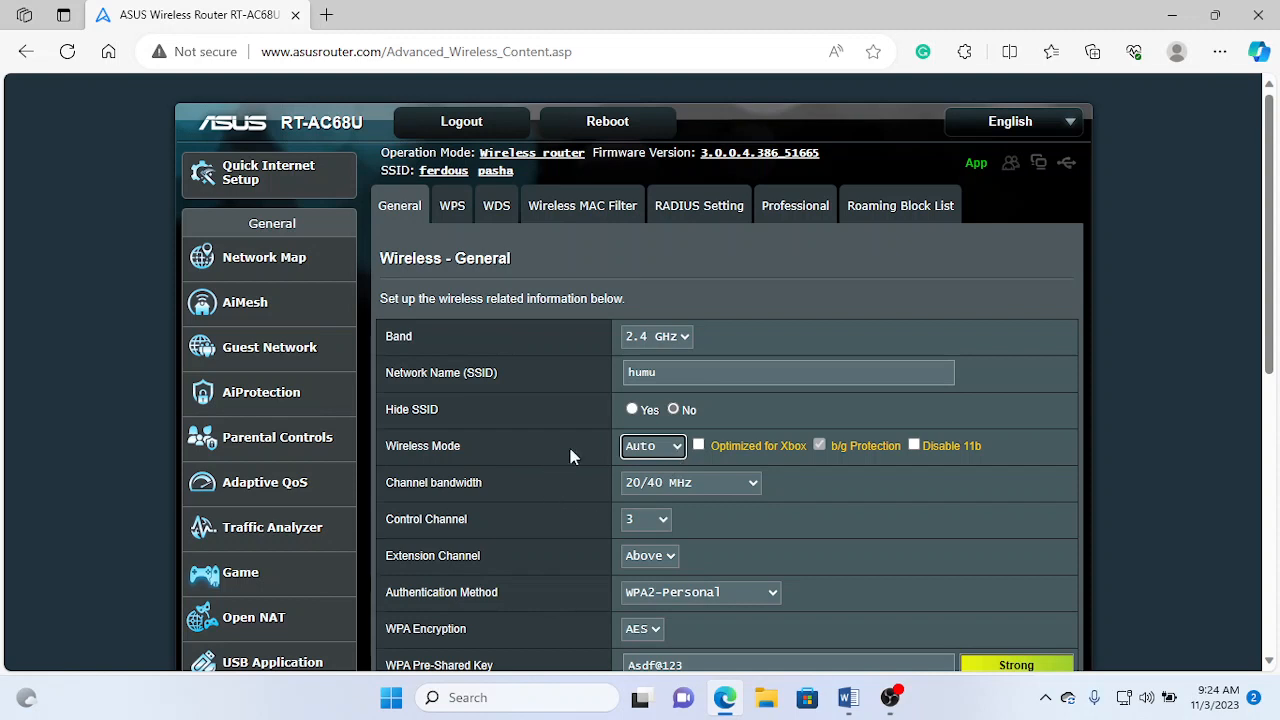
left_click(752, 485)
left_click(752, 485)
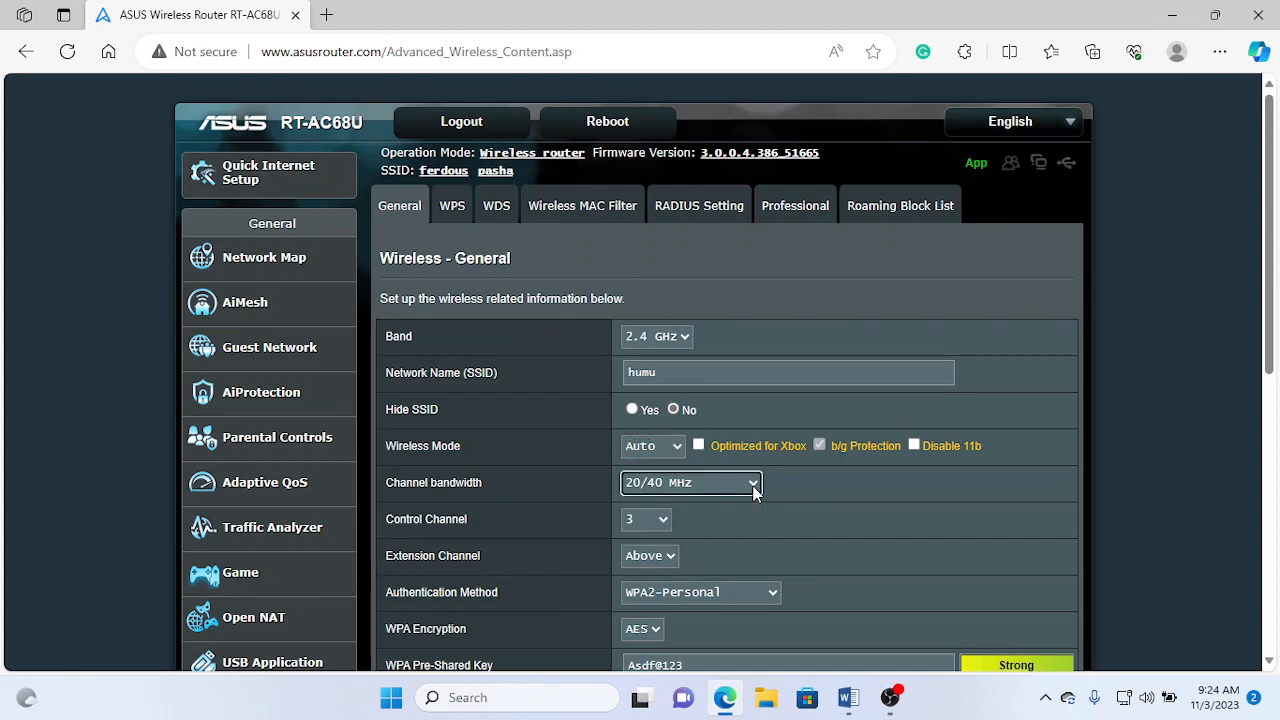
left_click(662, 521)
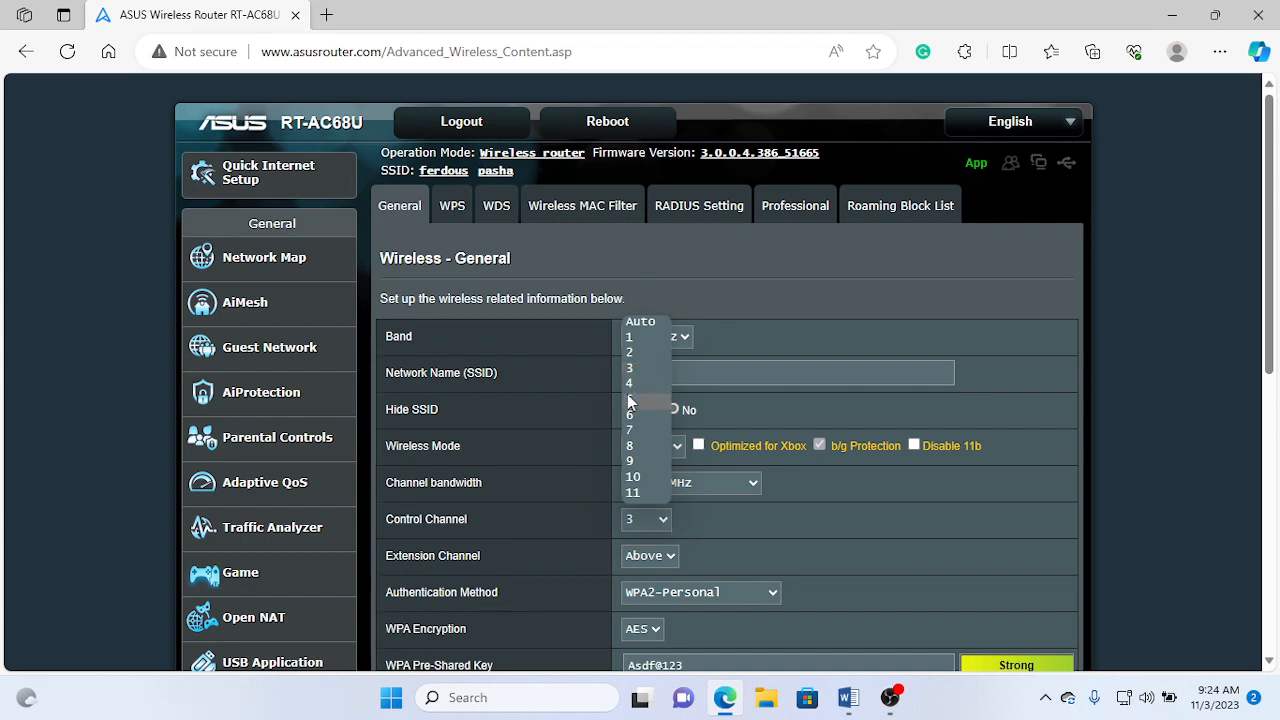
- Fix the 2.4 GHz control channel at 2
left_click(653, 322)
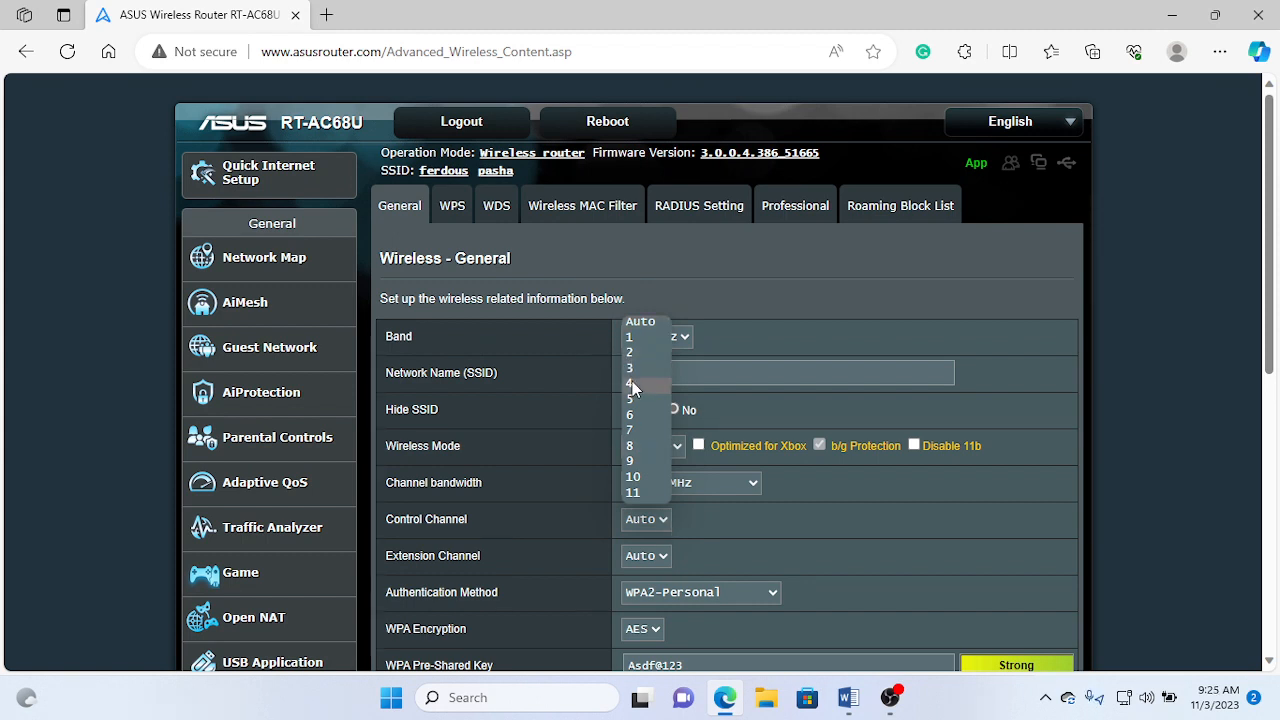
left_click(632, 384)
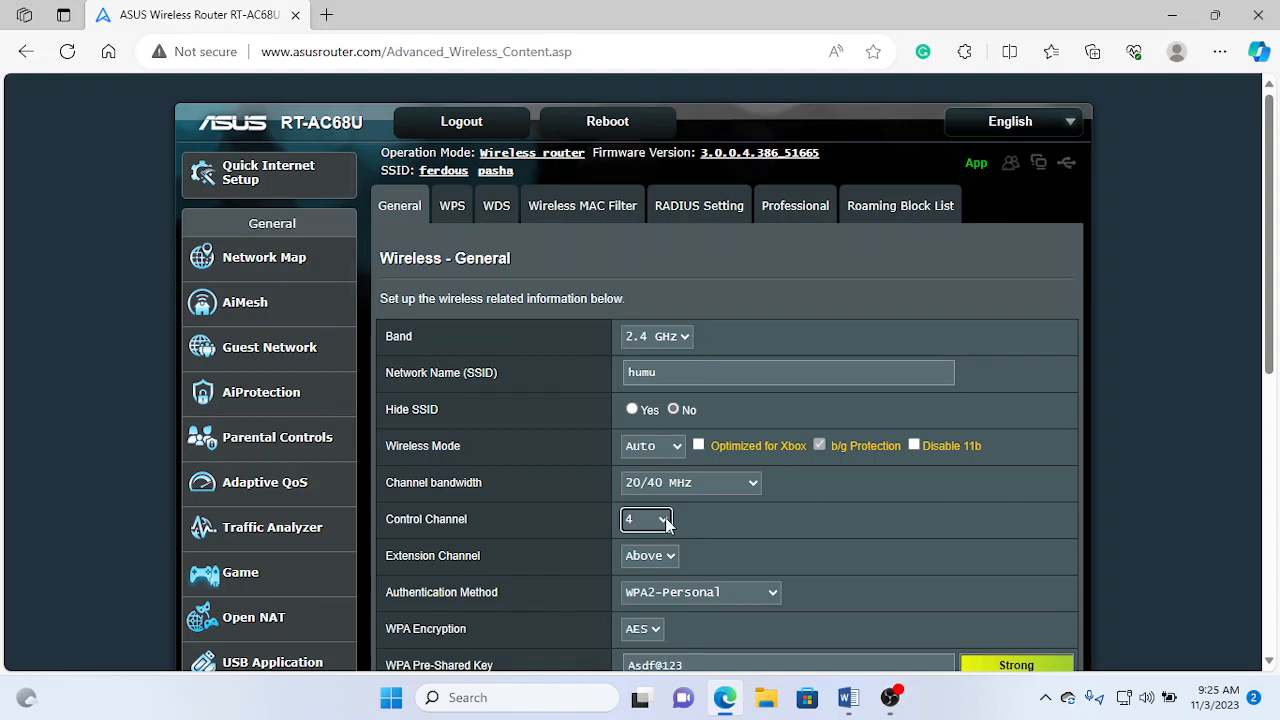
left_click(665, 520)
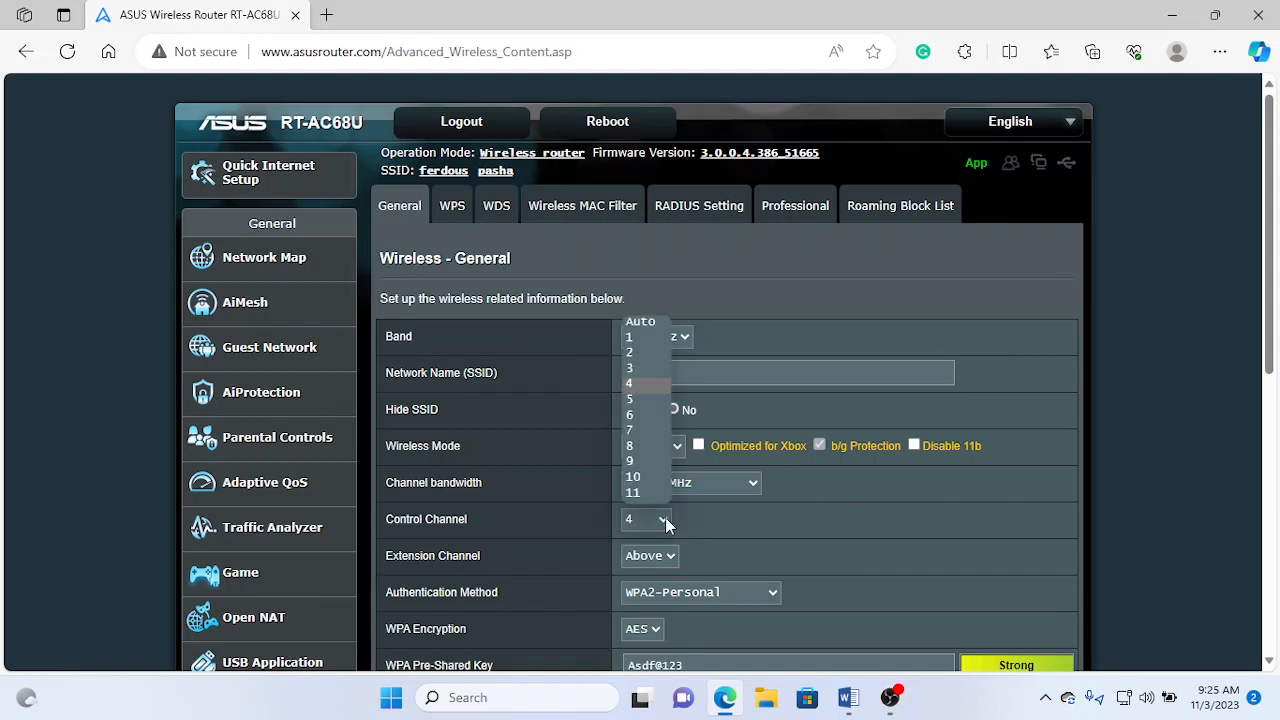
left_click(631, 354)
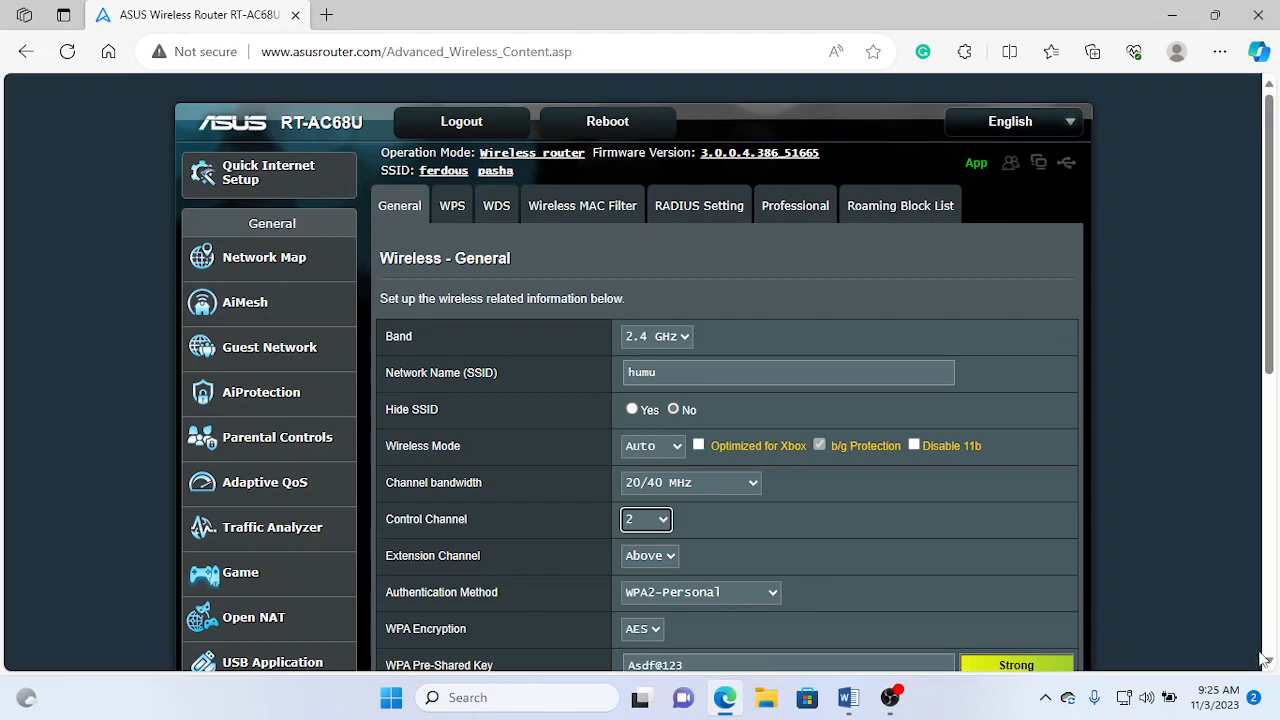
- Change the end of the WPA pre-shared key to the new value and apply
scroll(1272, 668, "down", 3)
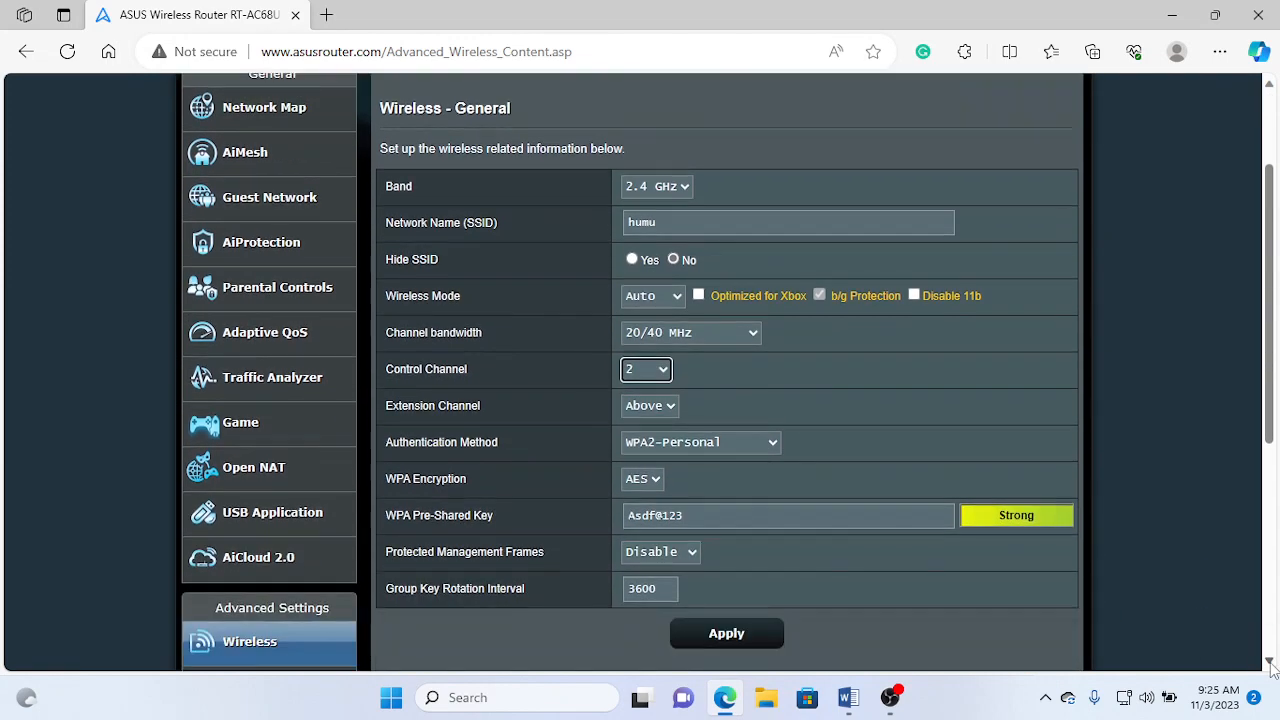
left_click(699, 517)
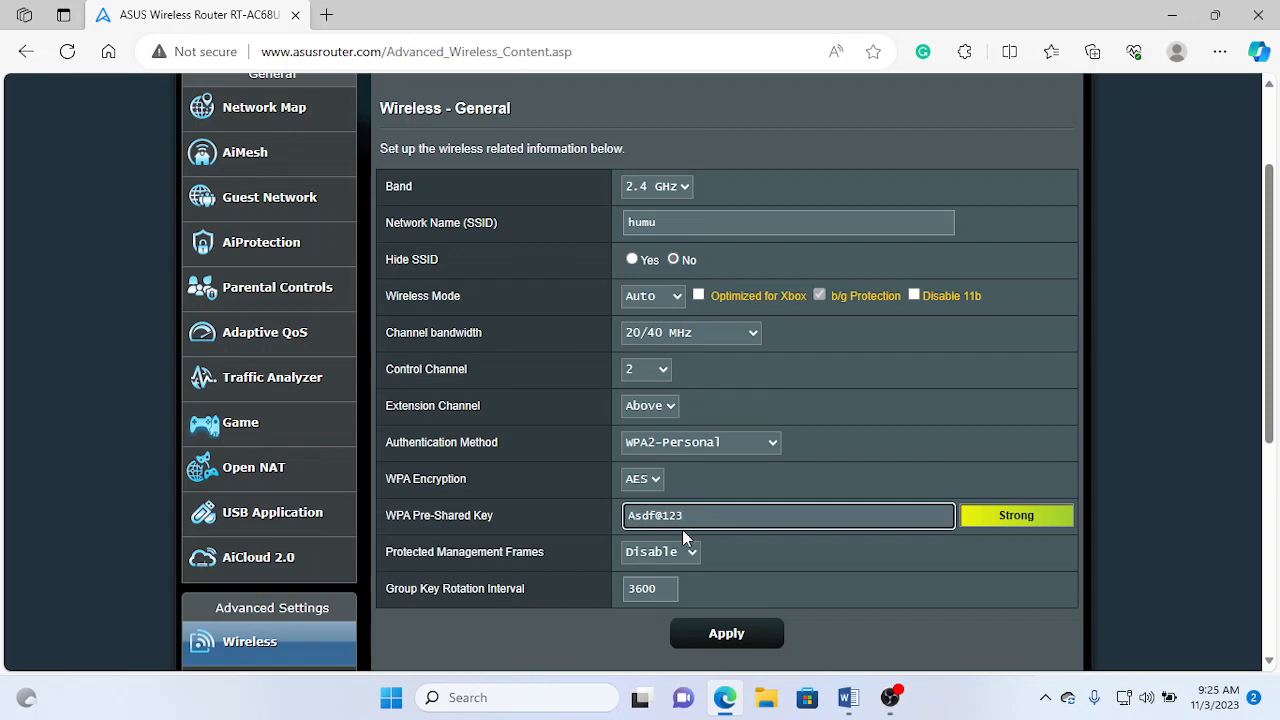
key("BackSpace")
key("BackSpace")
key("BackSpace")
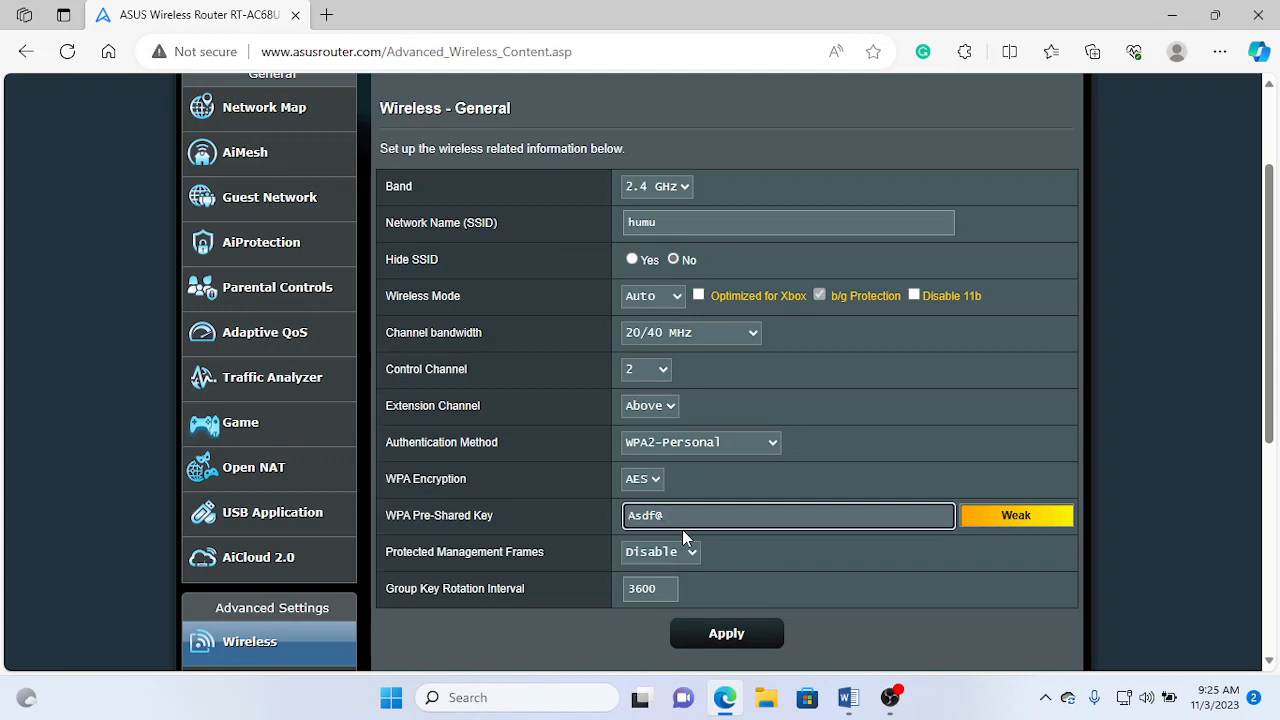
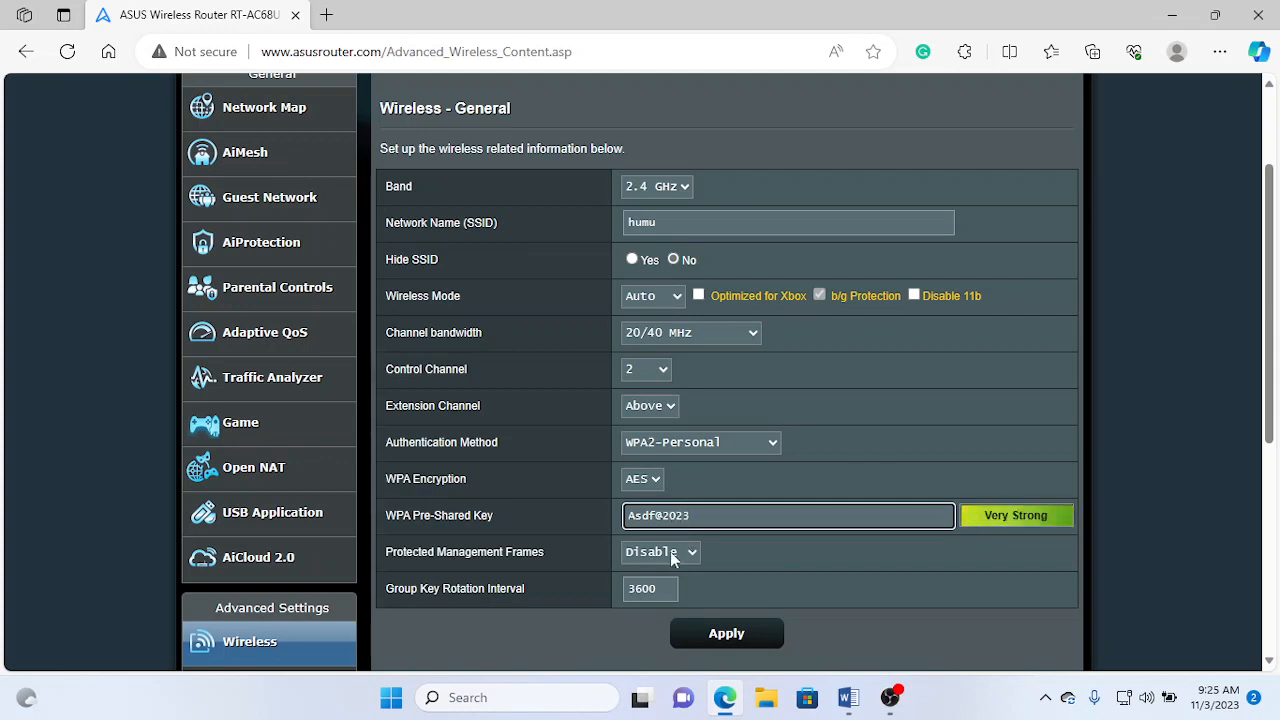
left_click(739, 635)
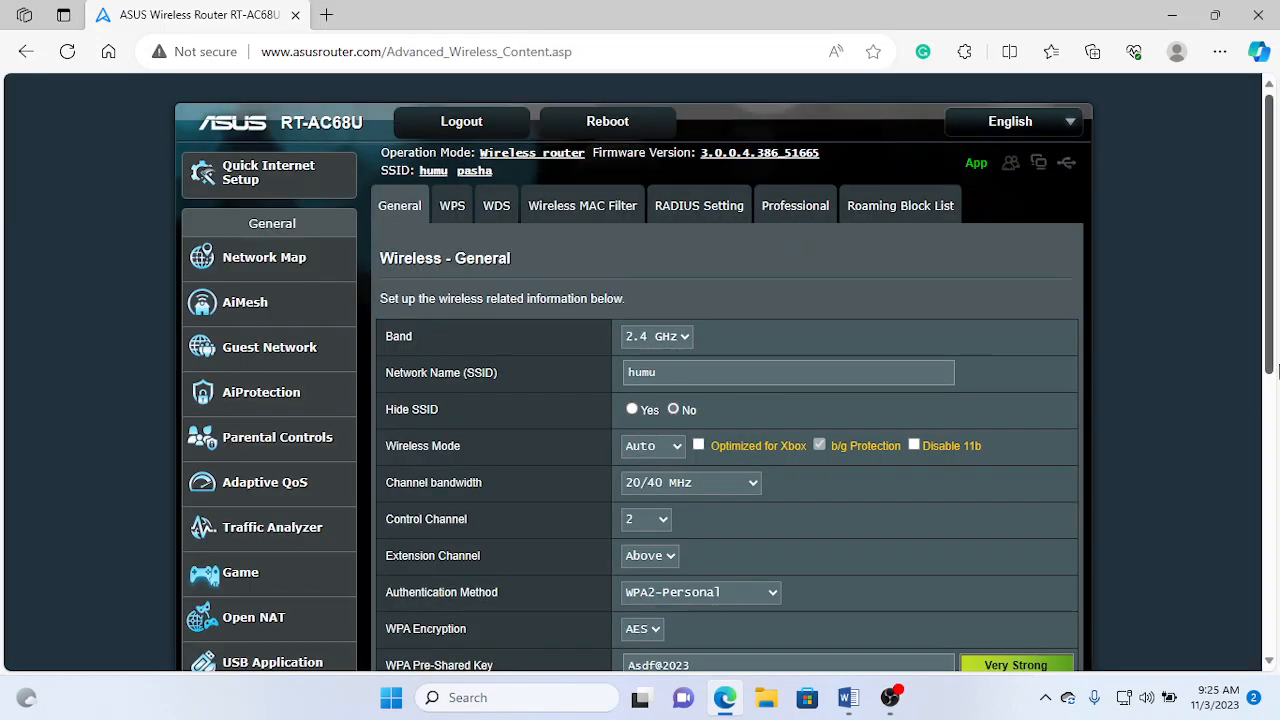
- Switch the Band to 5 GHz and rename its SSID from pasha to 'ferdous'
left_click_drag(1272, 350, 1272, 540)
scroll(1272, 540, "down", 3)
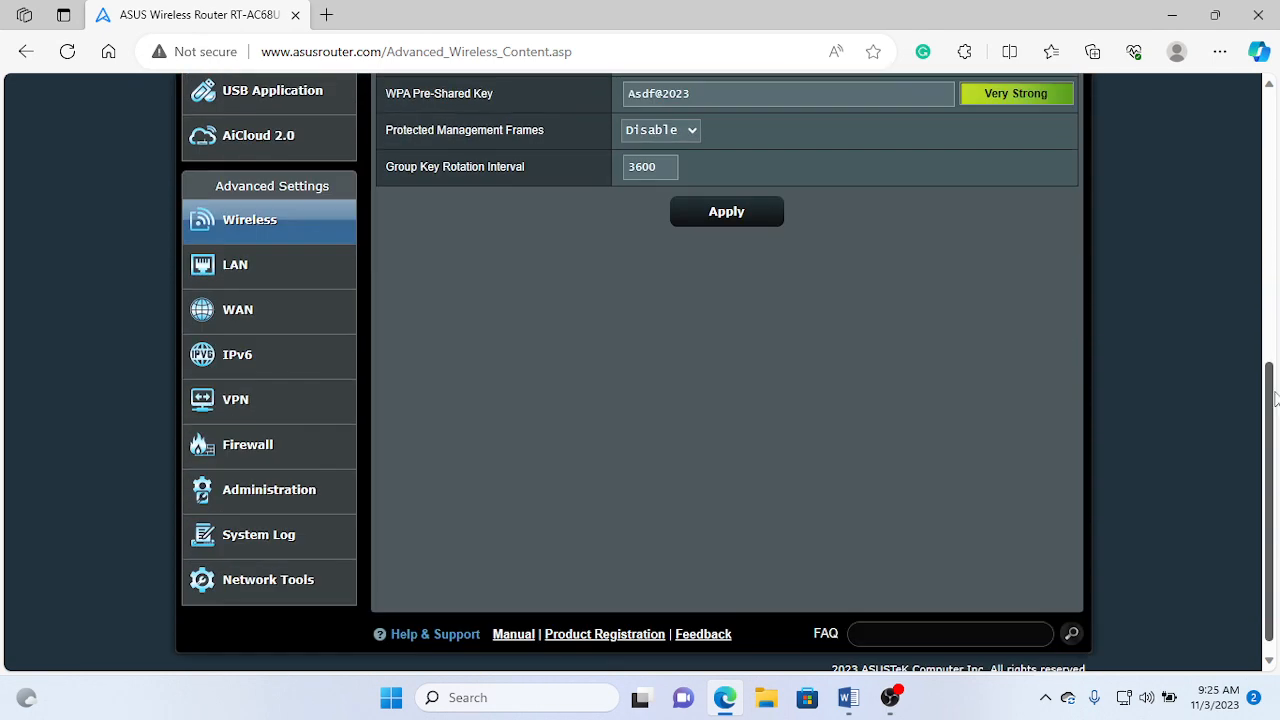
scroll(1260, 354, "up", 3)
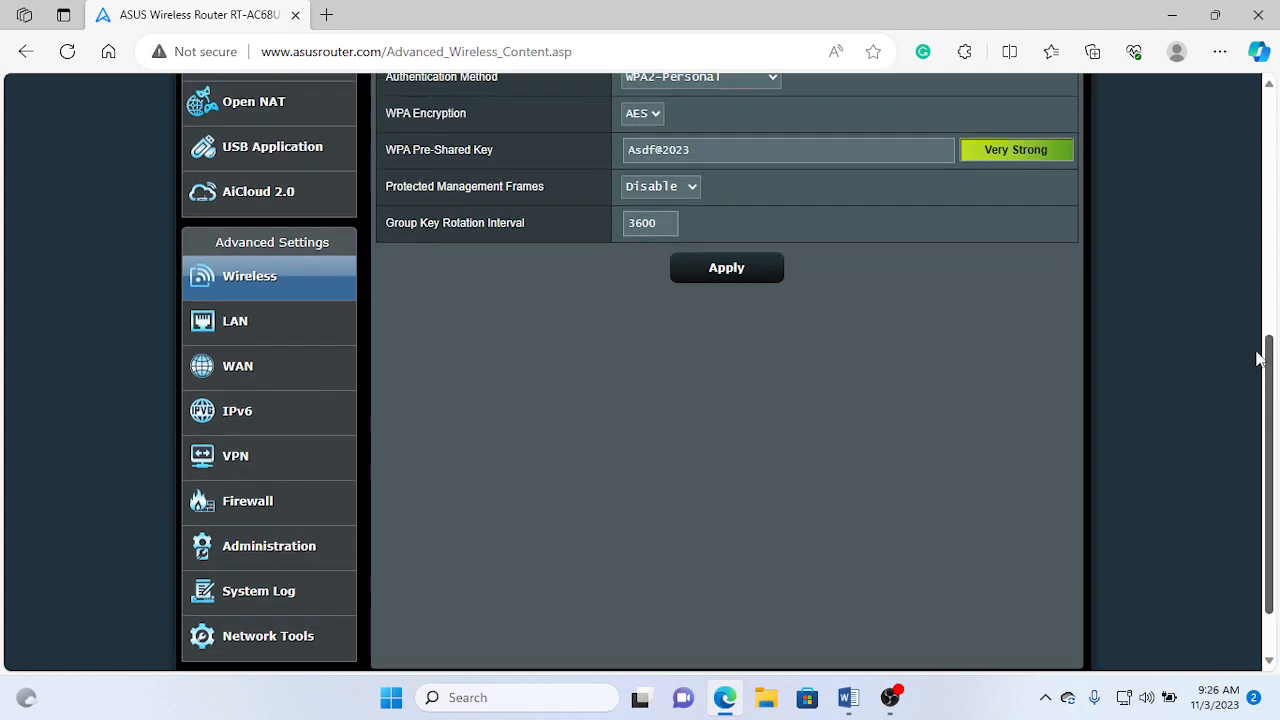
scroll(1240, 237, "up", 1)
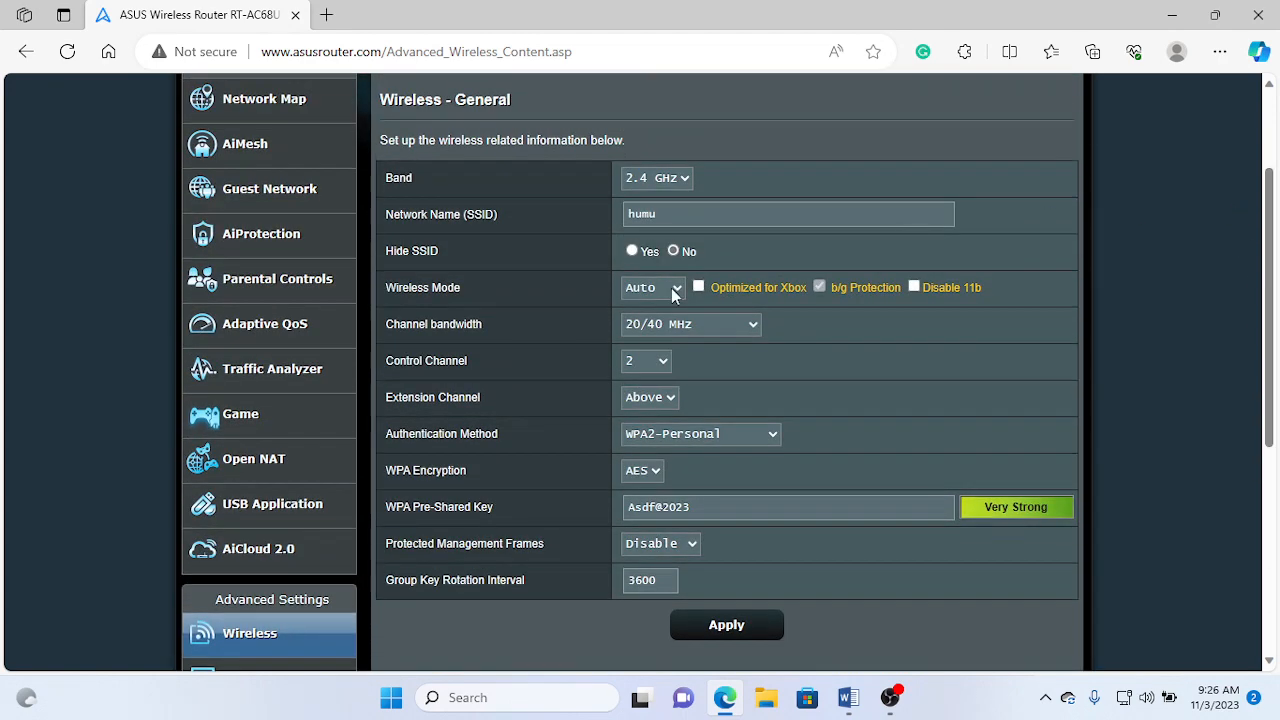
left_click(684, 180)
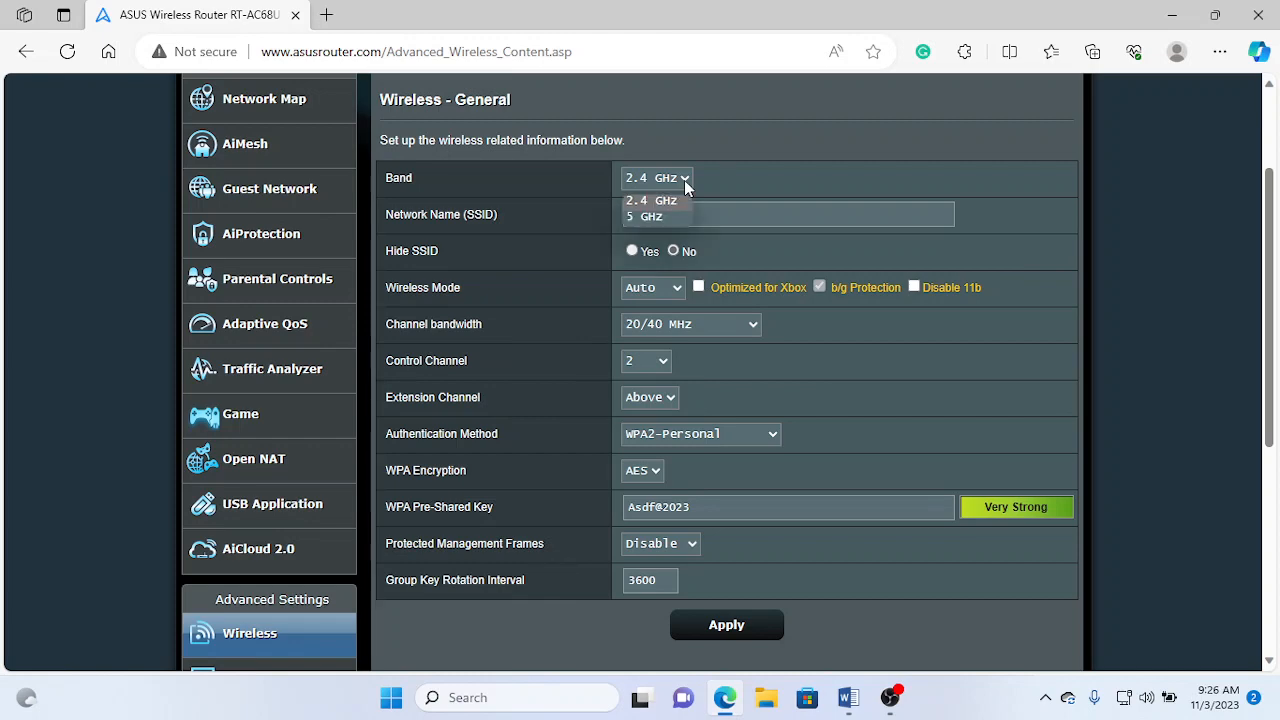
left_click(647, 222)
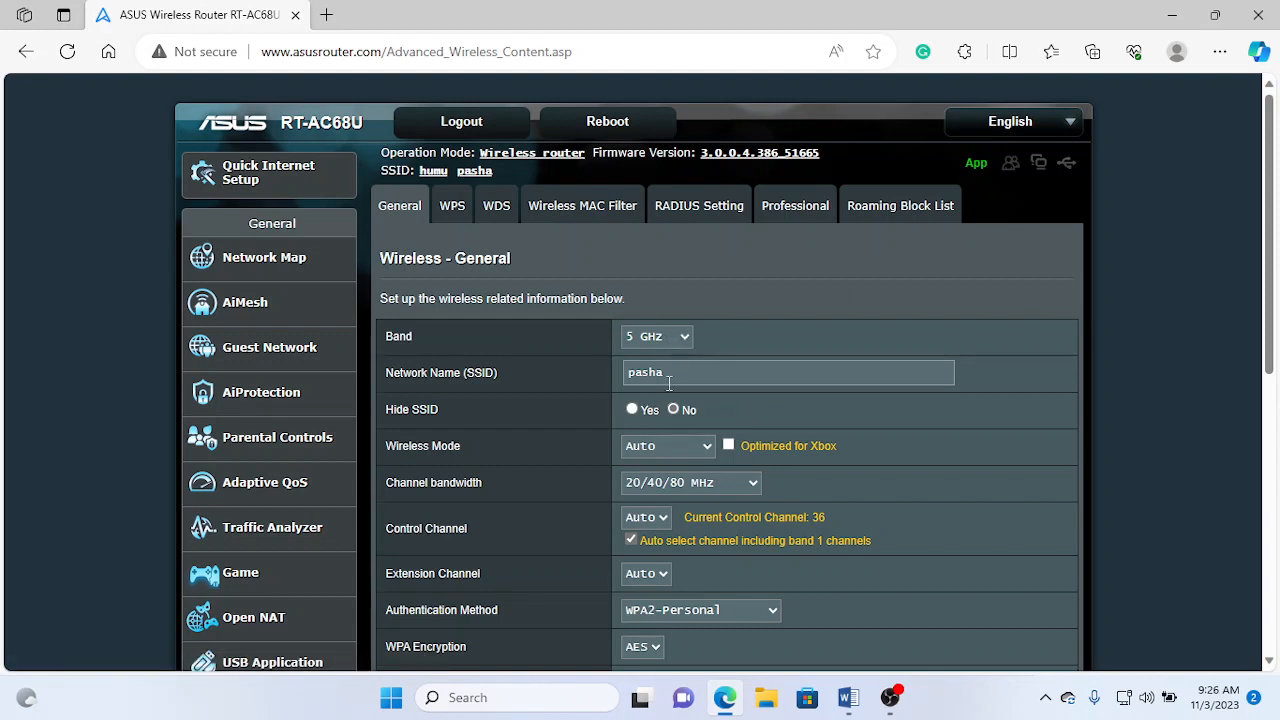
left_click(669, 378)
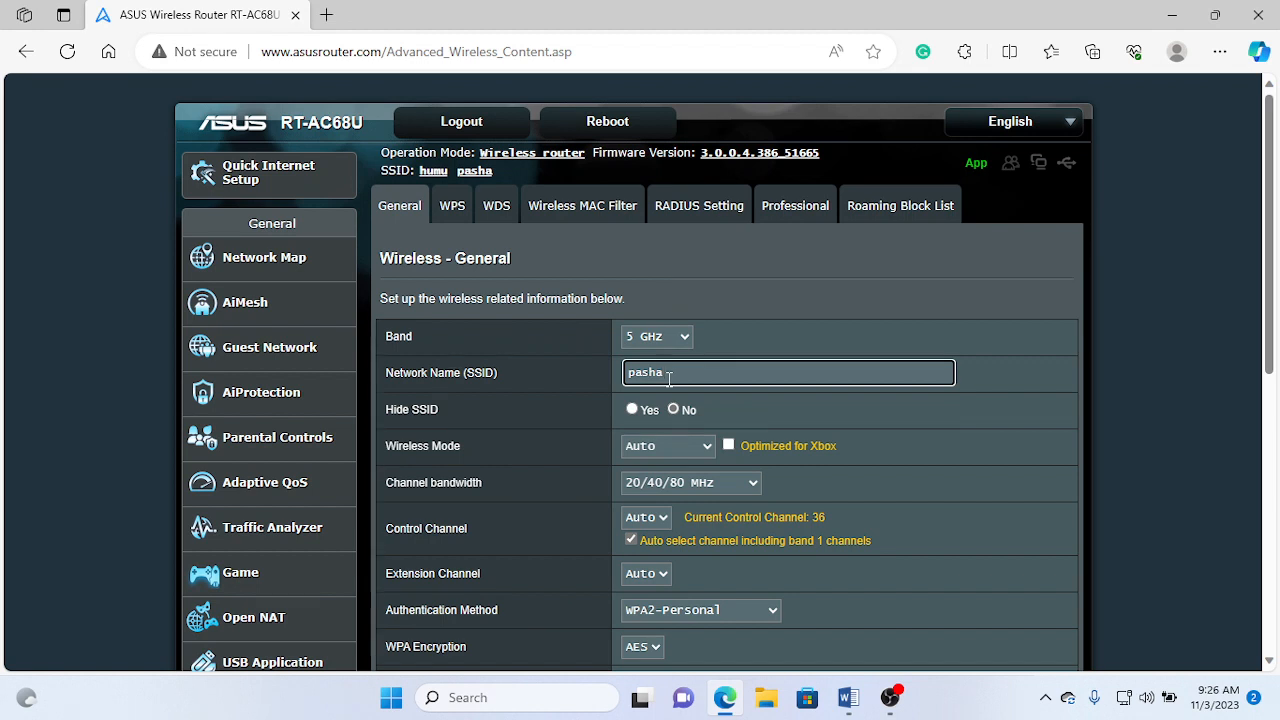
key("BackSpace")
key("BackSpace")
key("BackSpace")
key("BackSpace")
key("BackSpace")
type("ferdous")
- Set the 5 GHz channel bandwidth to 80 MHz
left_click(754, 483)
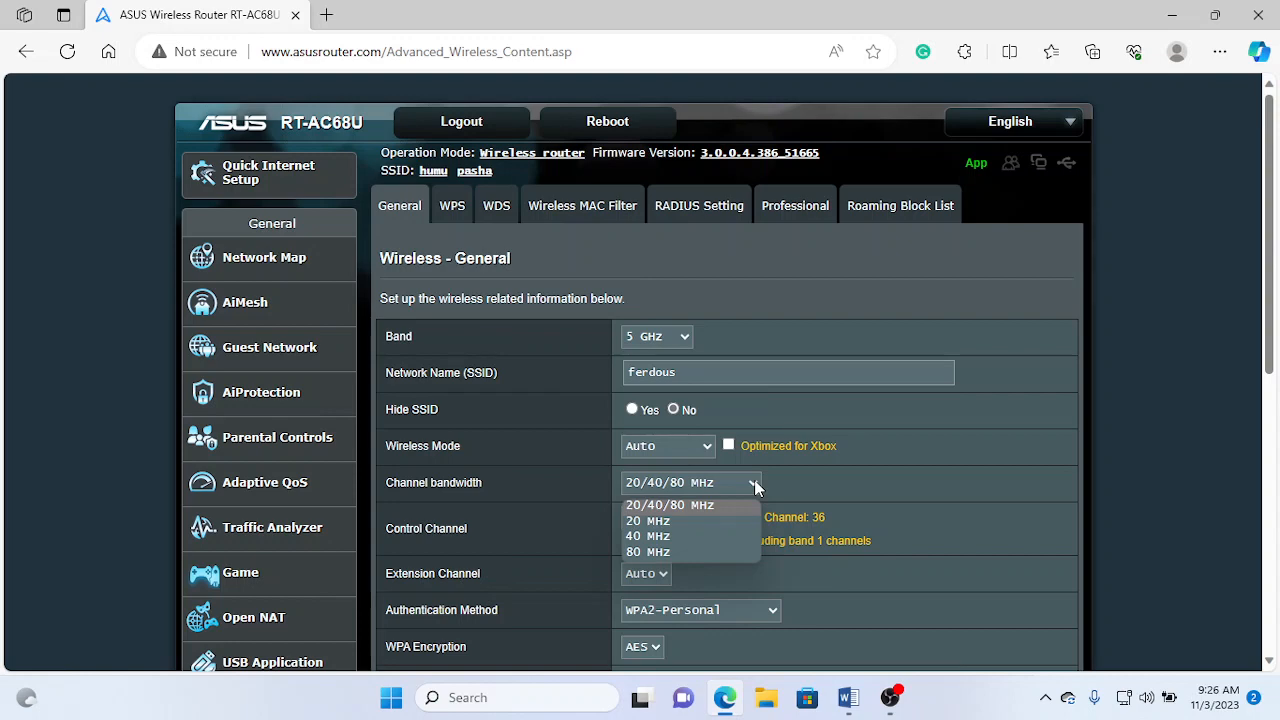
left_click(647, 552)
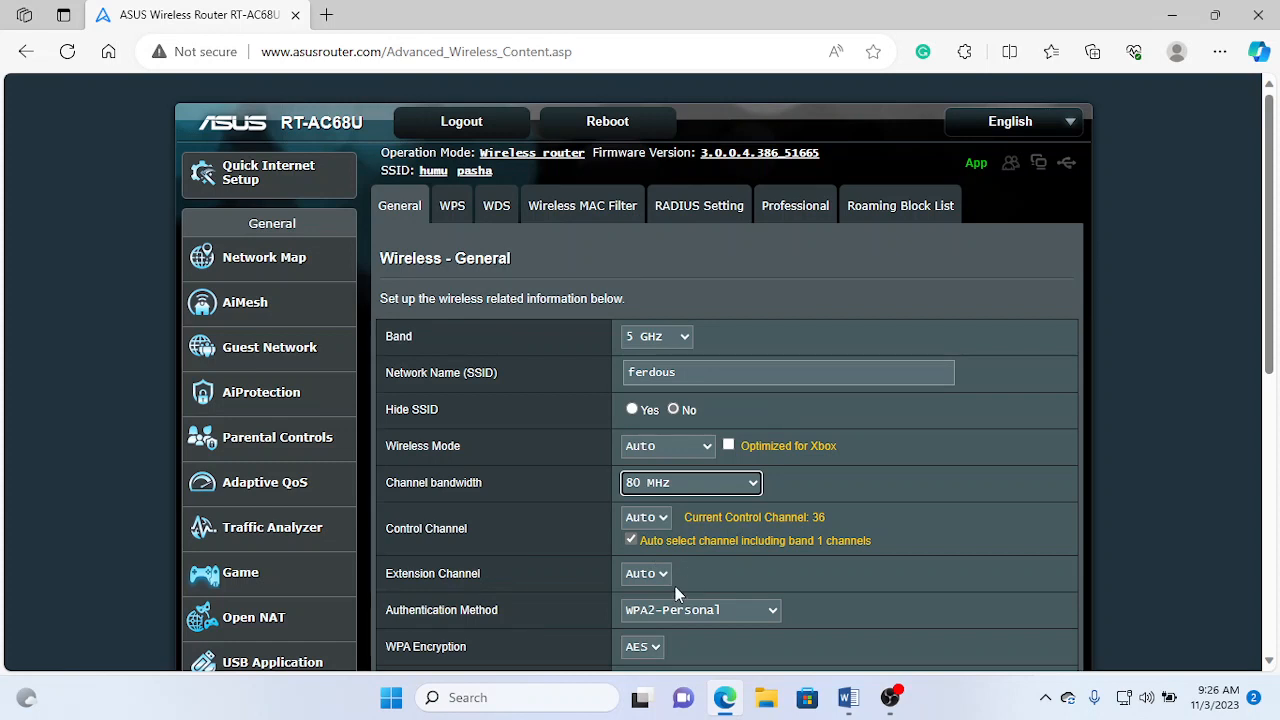
left_click(665, 523)
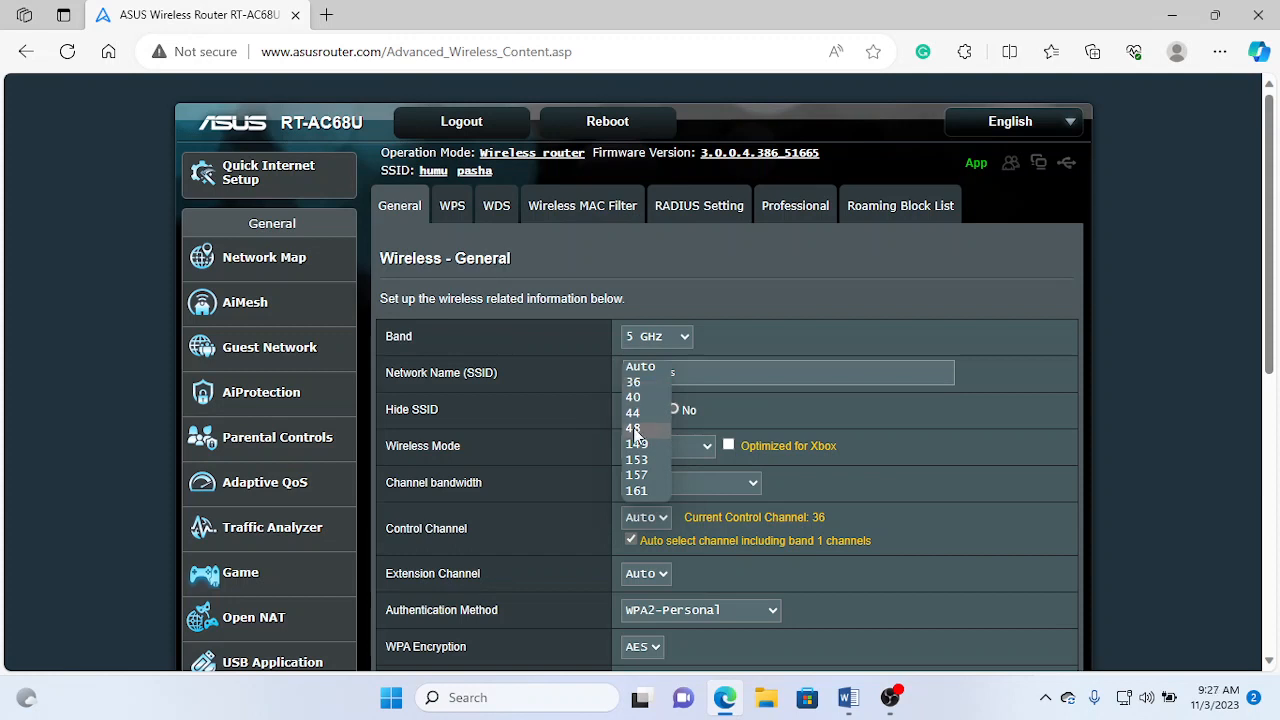
- Fix the 5 GHz control channel at 36
left_click(636, 383)
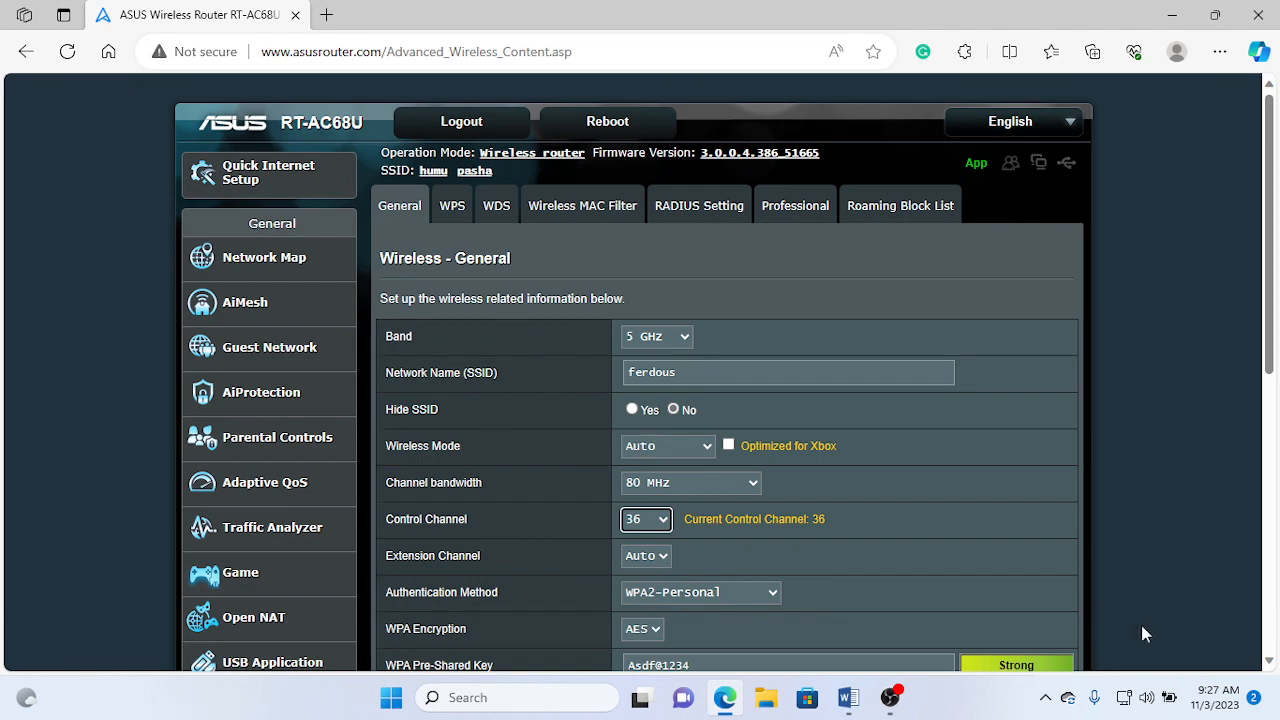
left_click(1268, 661)
left_click(1268, 664)
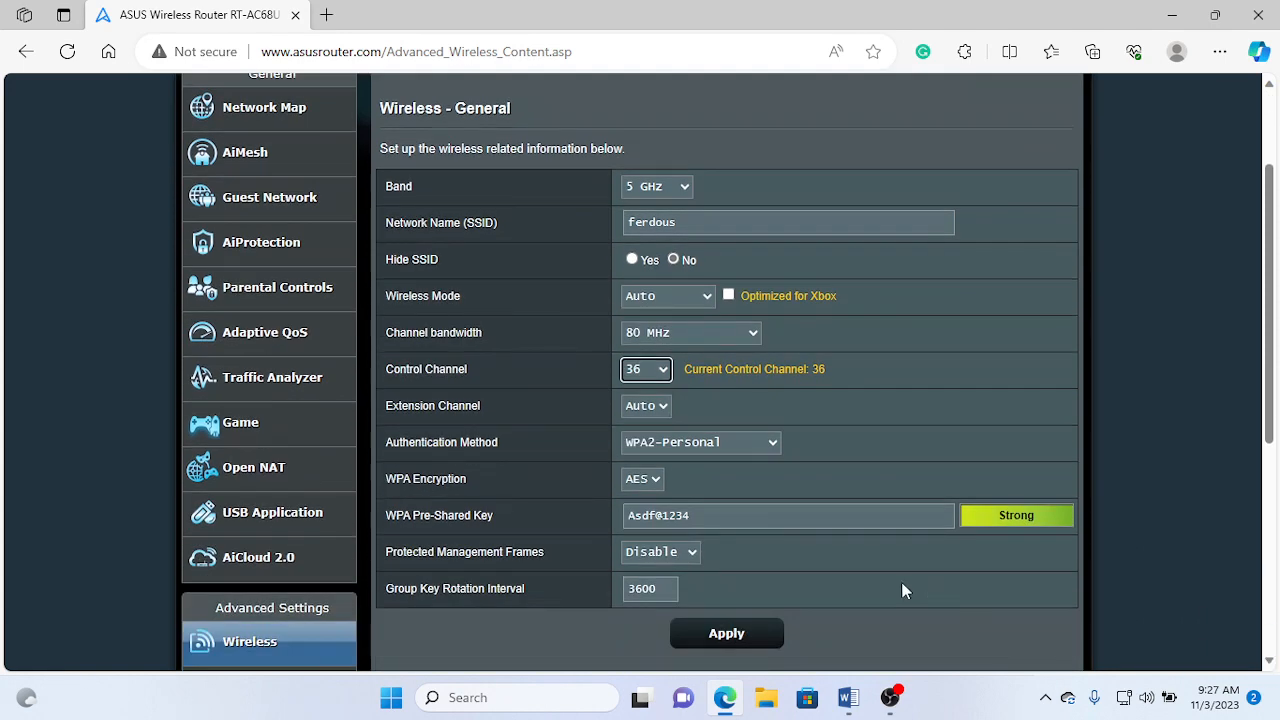
- Replace the 5 GHz pre-shared key with the saved password and apply the settings
left_click(733, 524)
key("BackSpace")
key("BackSpace")
key("BackSpace")
key("BackSpace")
key("BackSpace")
key("BackSpace")
key("BackSpace")
key("BackSpace")
key("BackSpace")
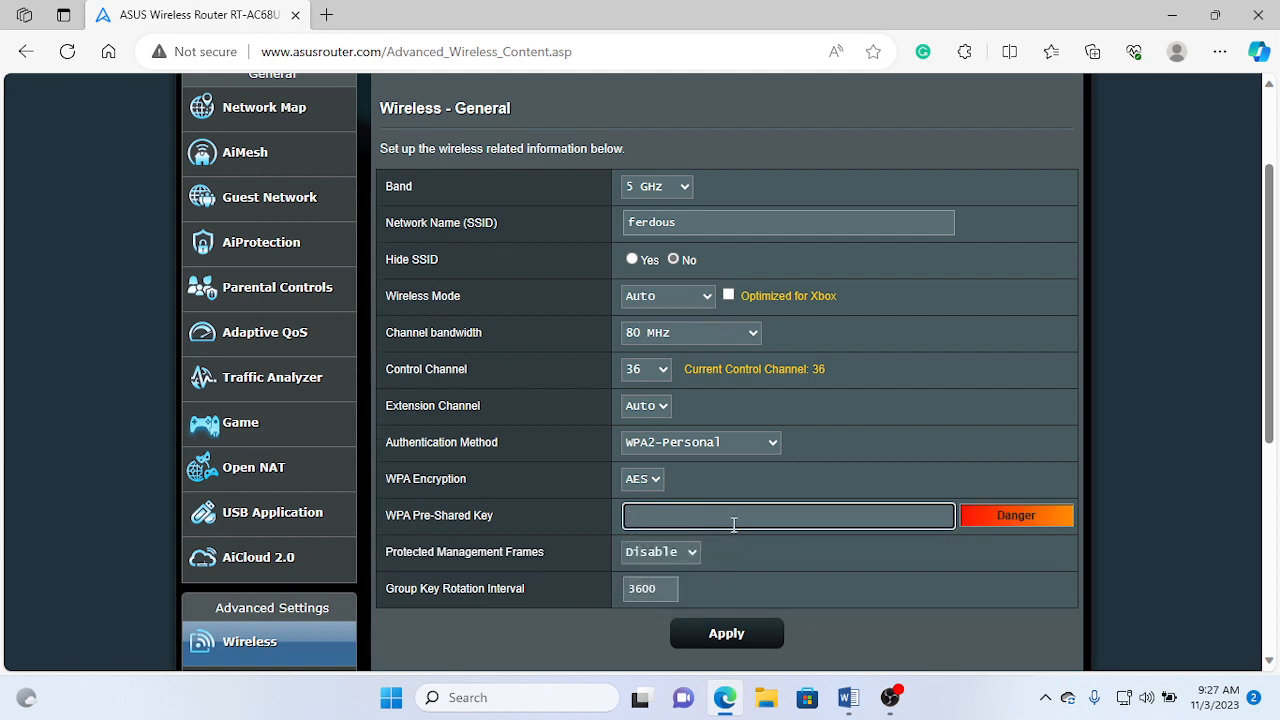
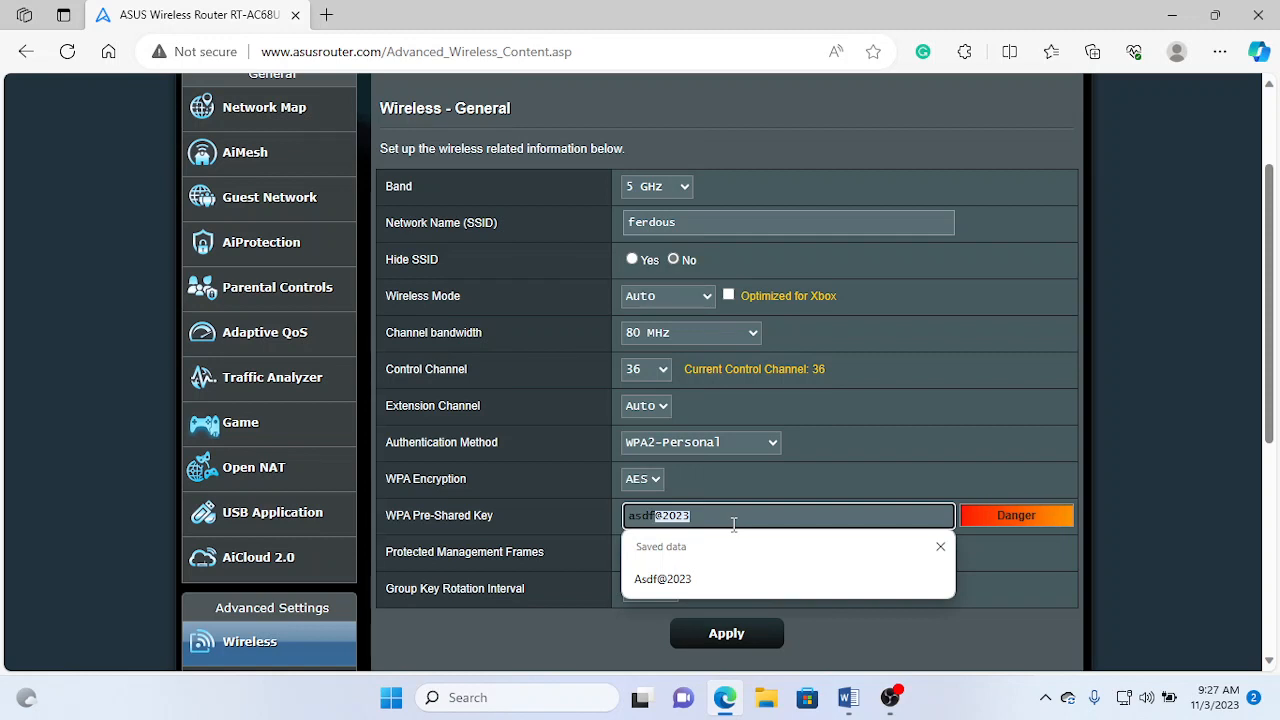
left_click(660, 579)
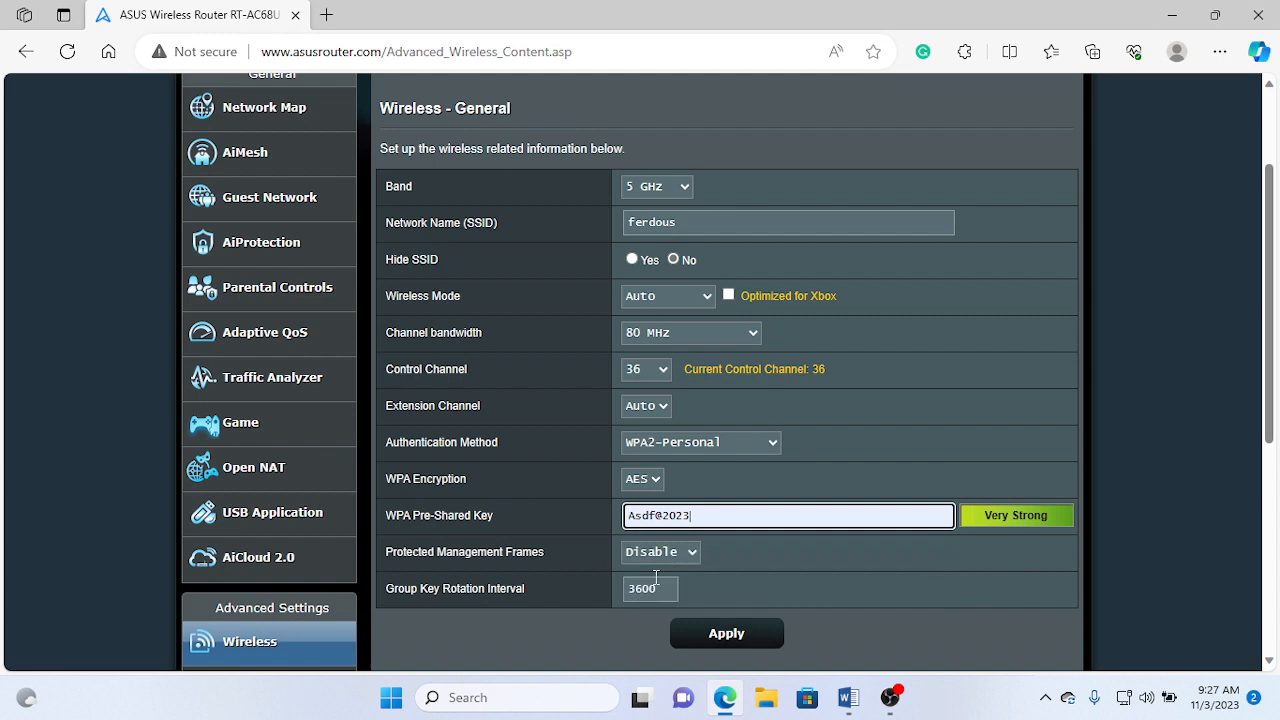
left_click(736, 633)
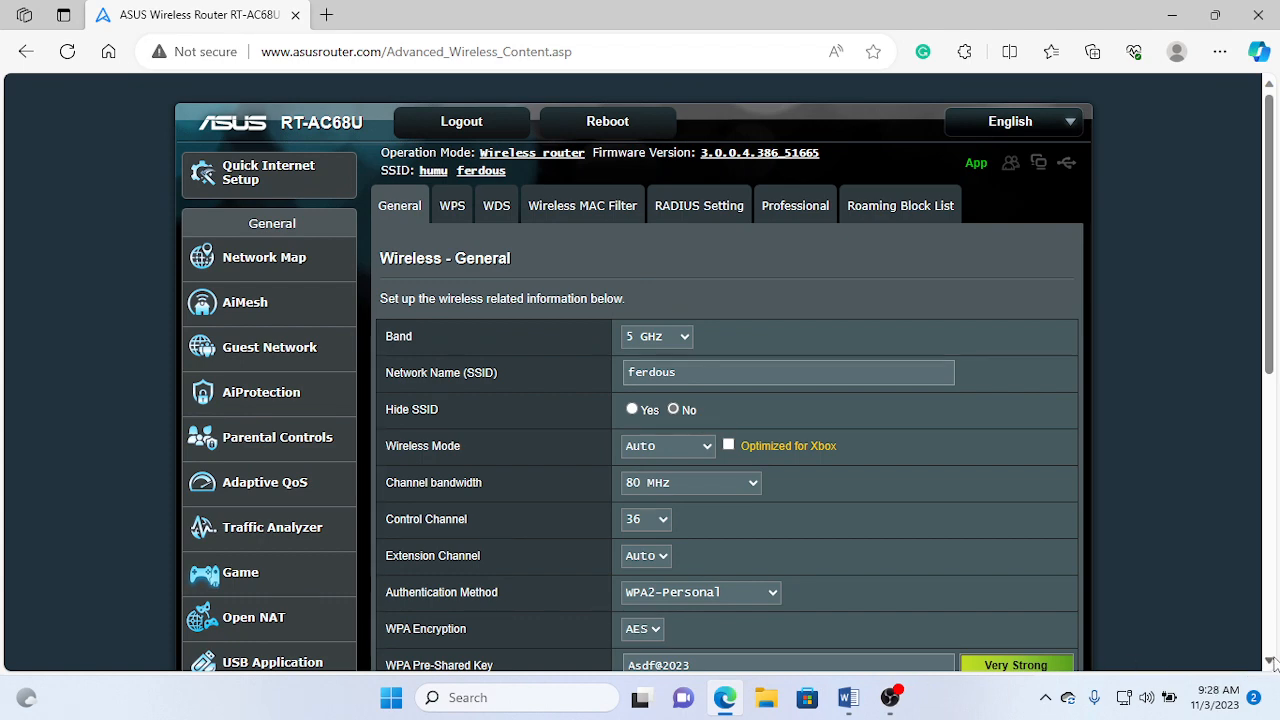
scroll(1272, 665, "down", 5)
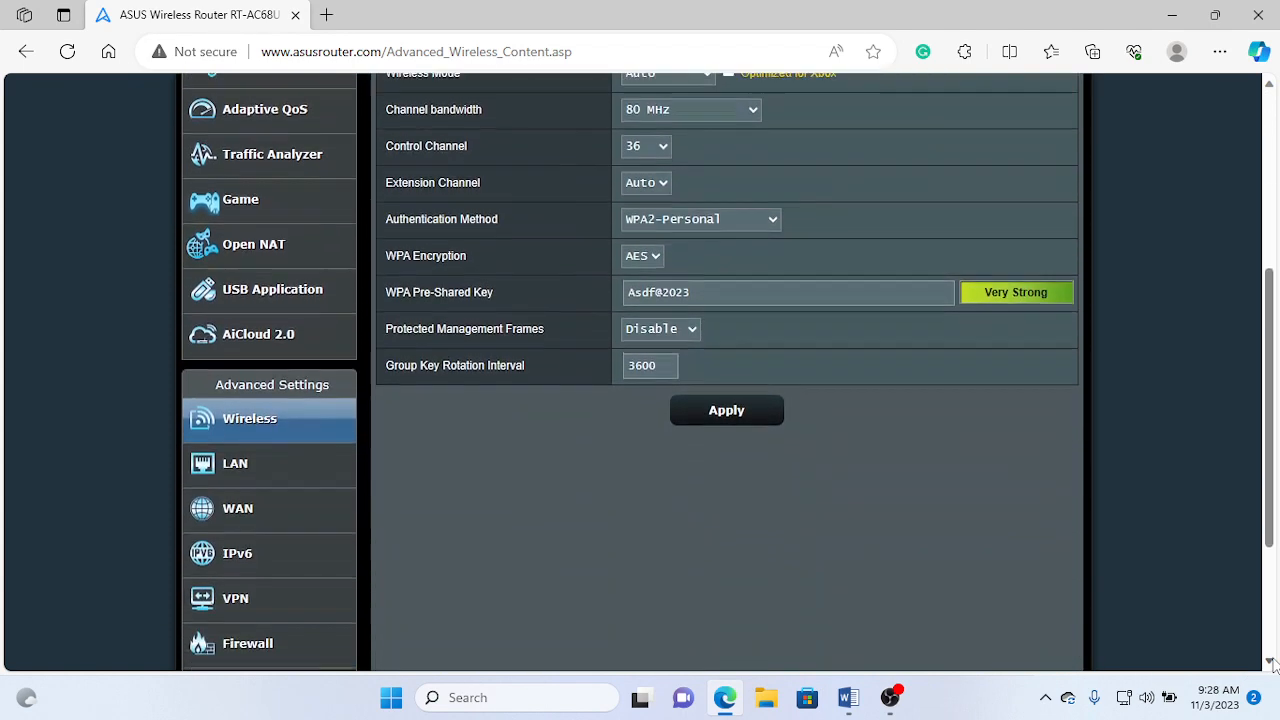
scroll(1272, 665, "down", 1)
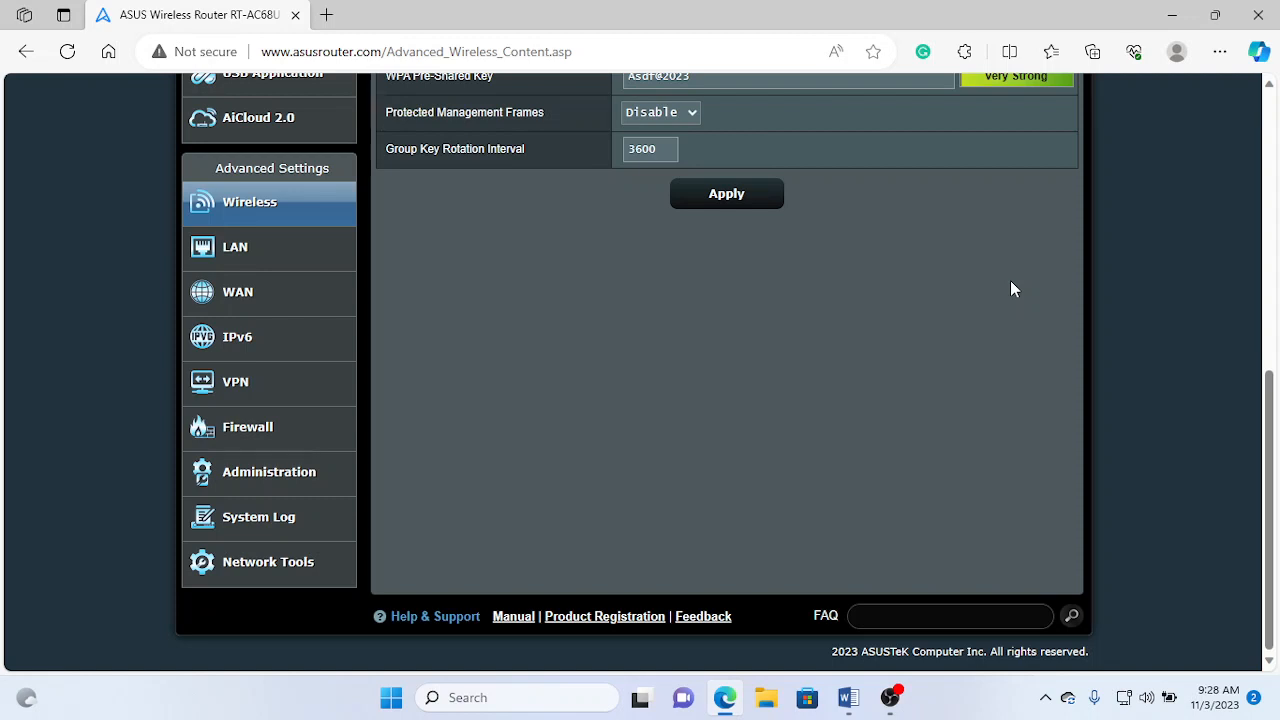
- Connect the laptop to the humu Wi-Fi network by entering its new security key
left_click(1125, 697)
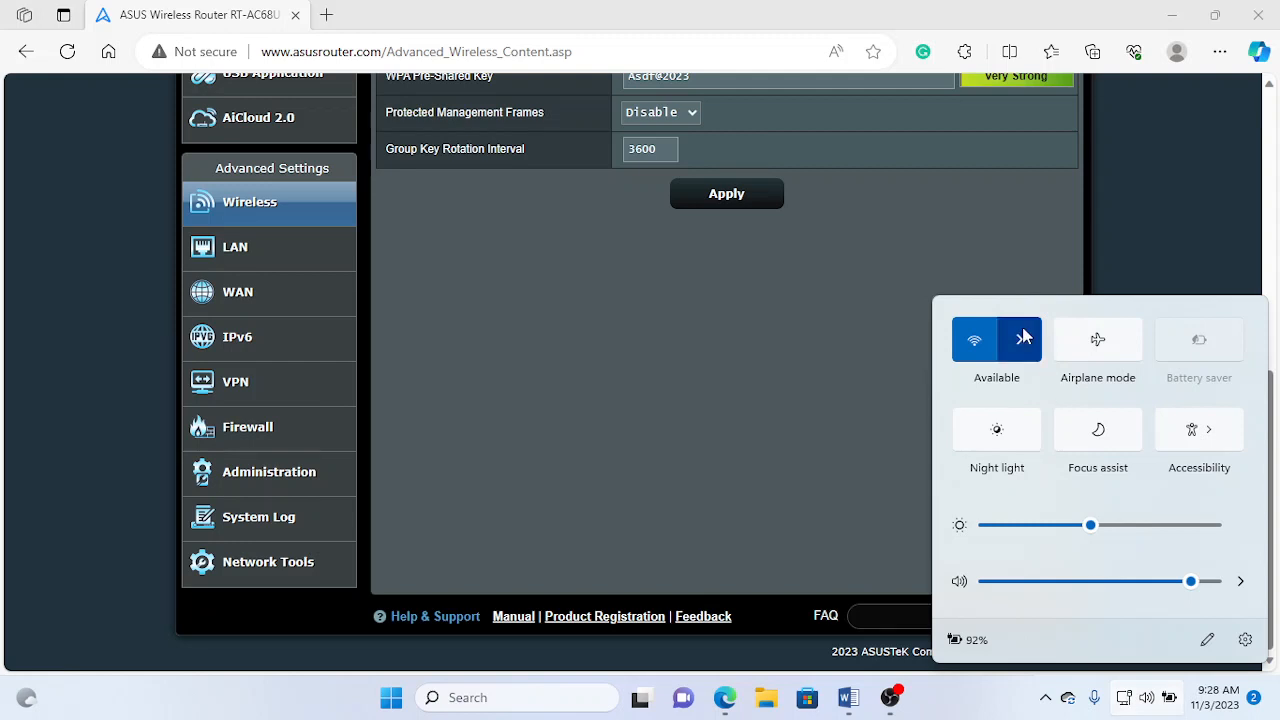
left_click(1023, 337)
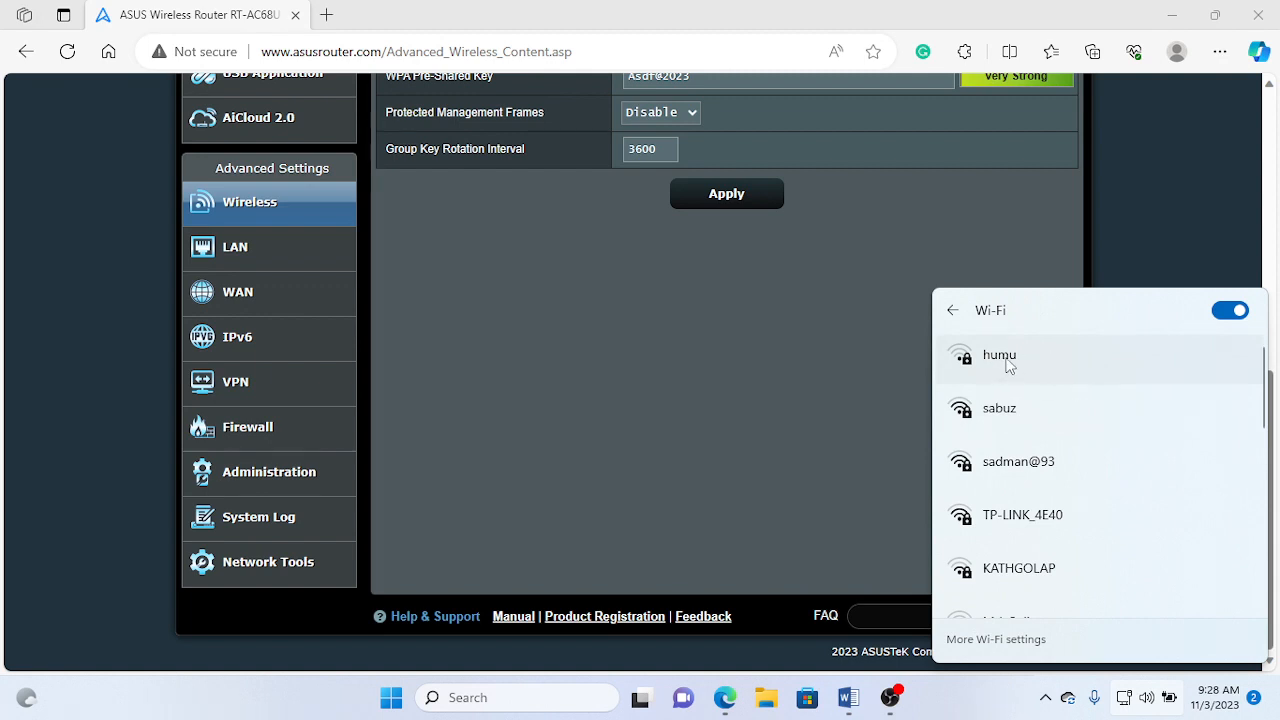
left_click(1008, 366)
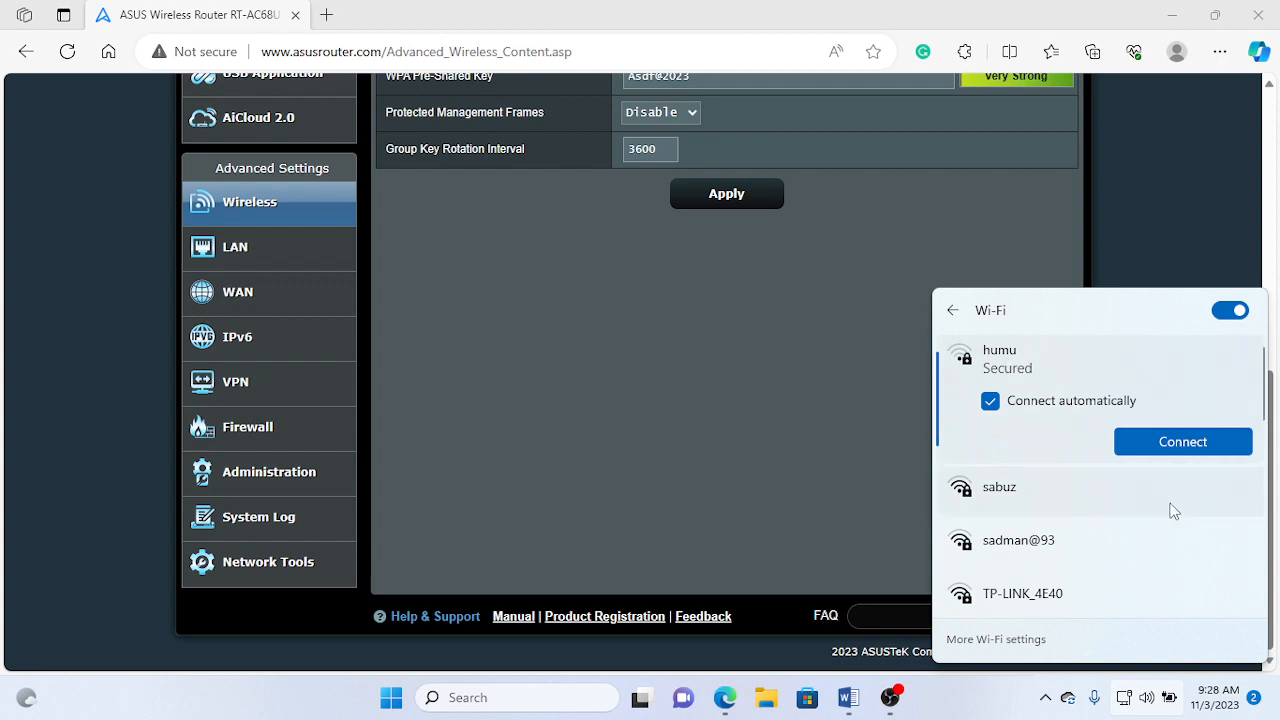
left_click(1190, 448)
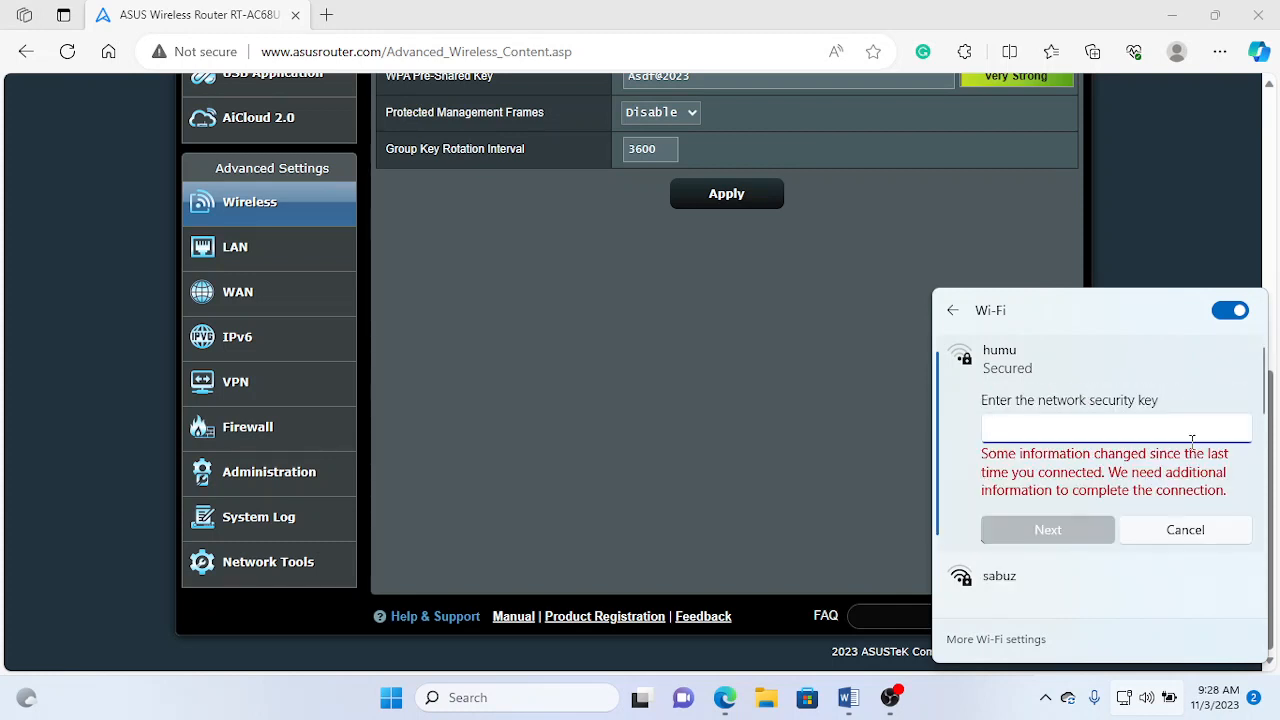
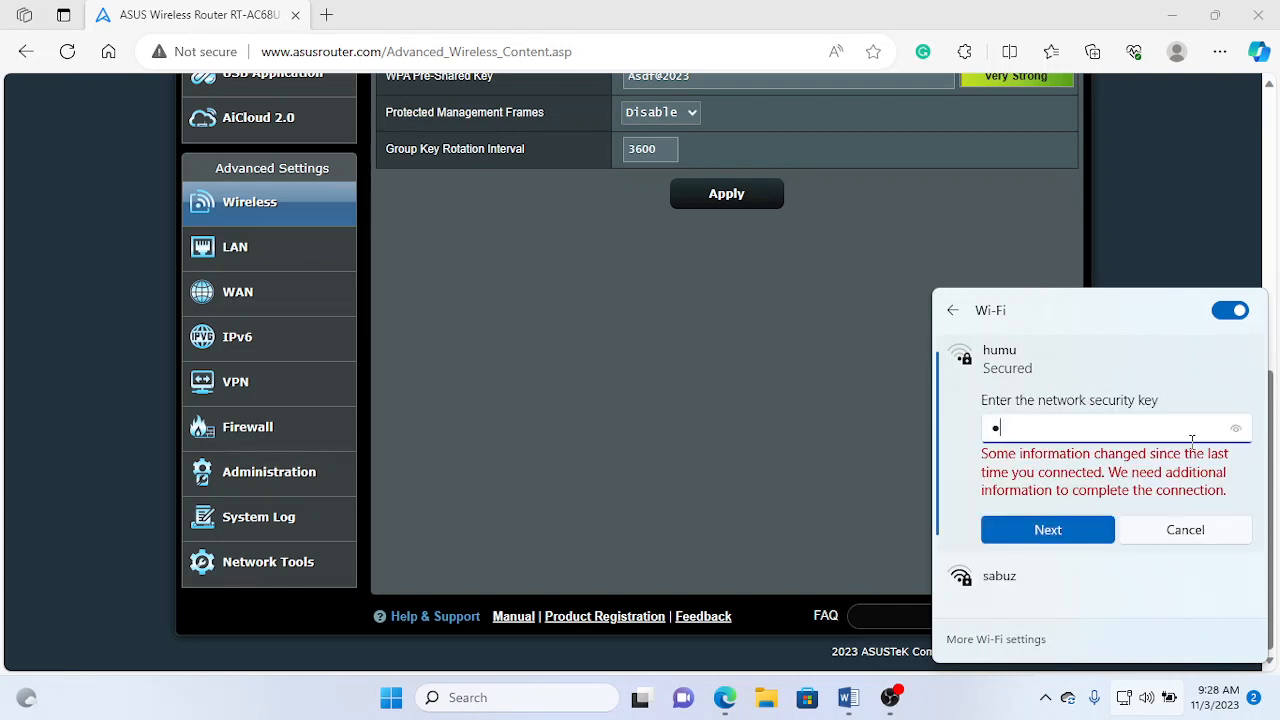
left_click(1078, 538)
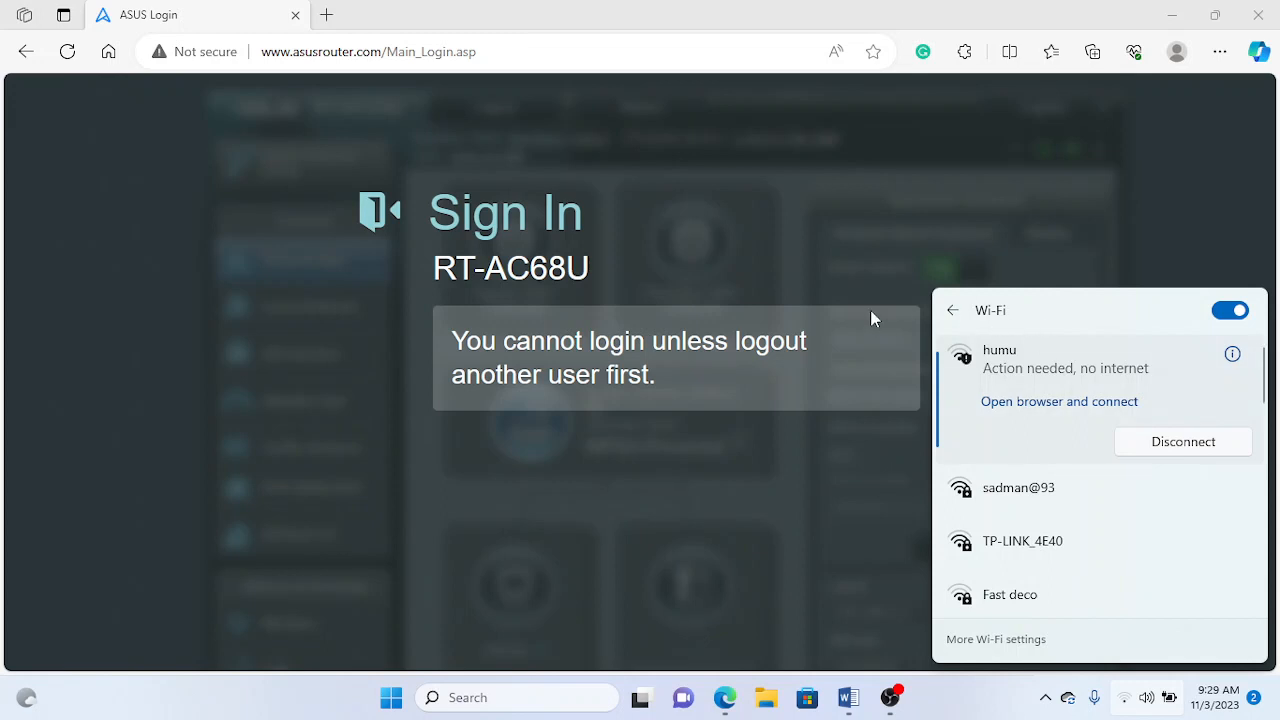
- Dismiss the Wi-Fi flyout to show the RT-AC68U sign-in page reading 'You cannot login unless logout another user first.'
left_click(737, 182)
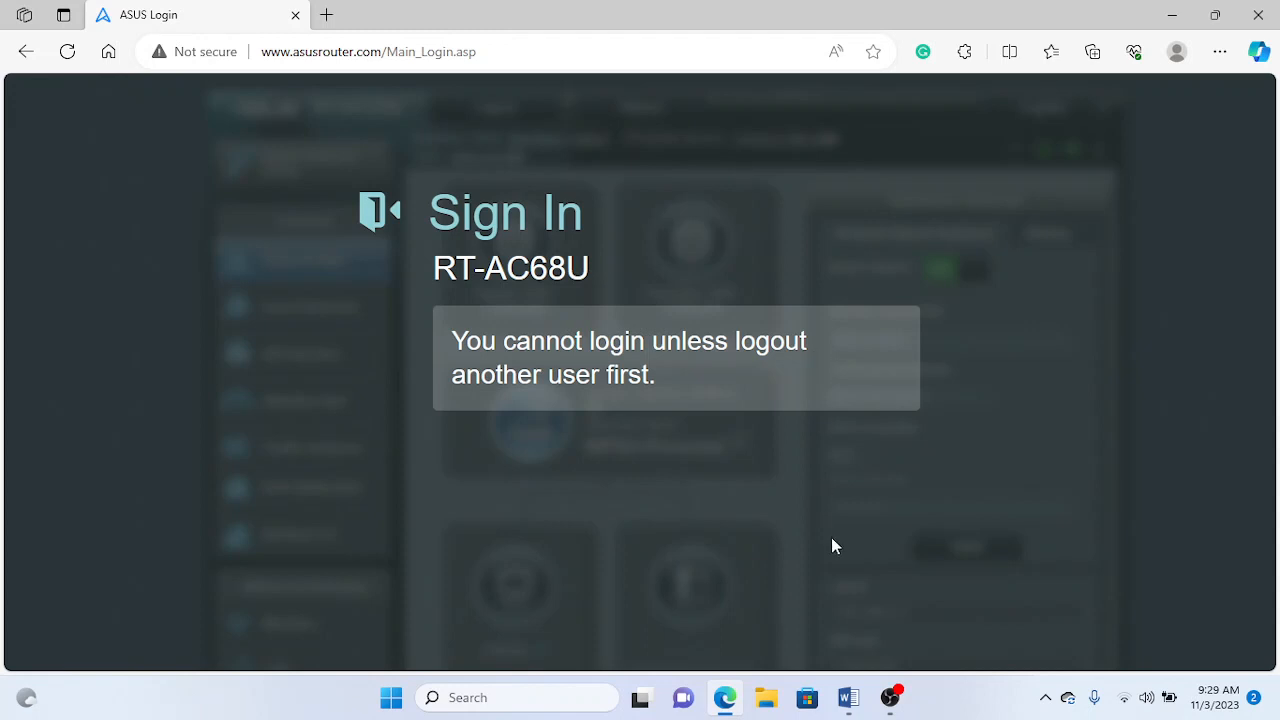
mouse_move(892, 700)
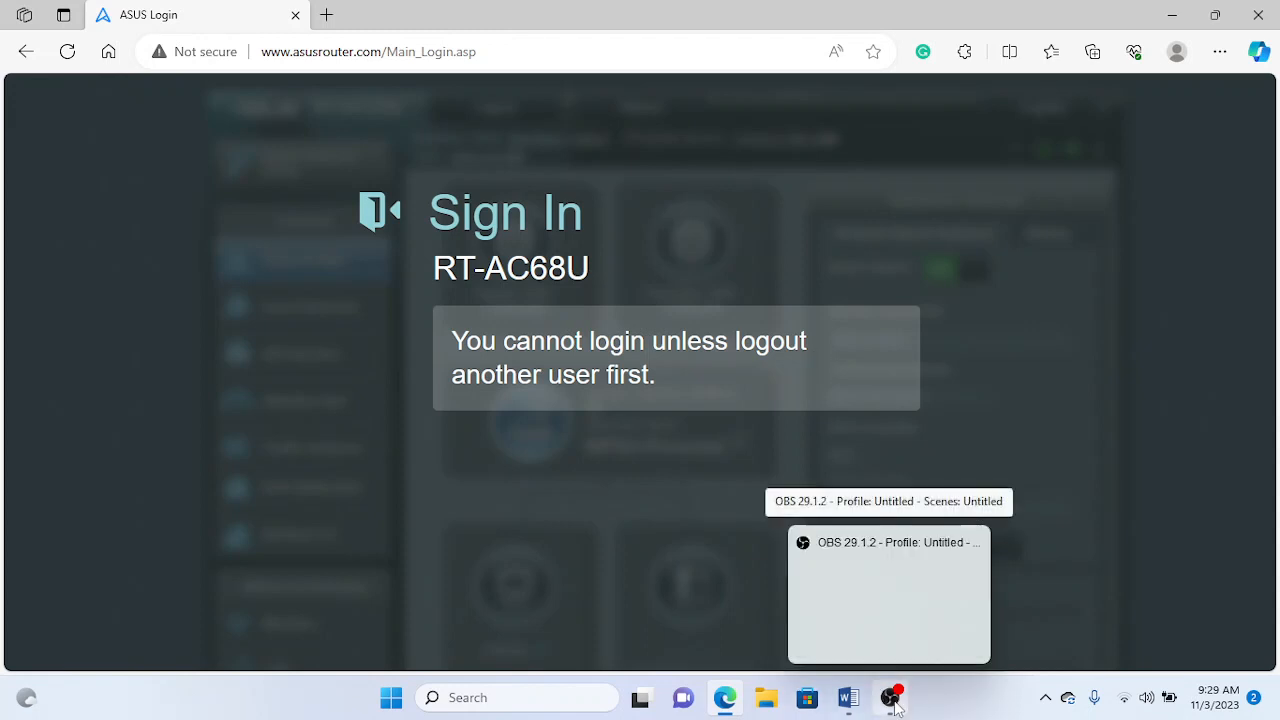
left_click(892, 700)
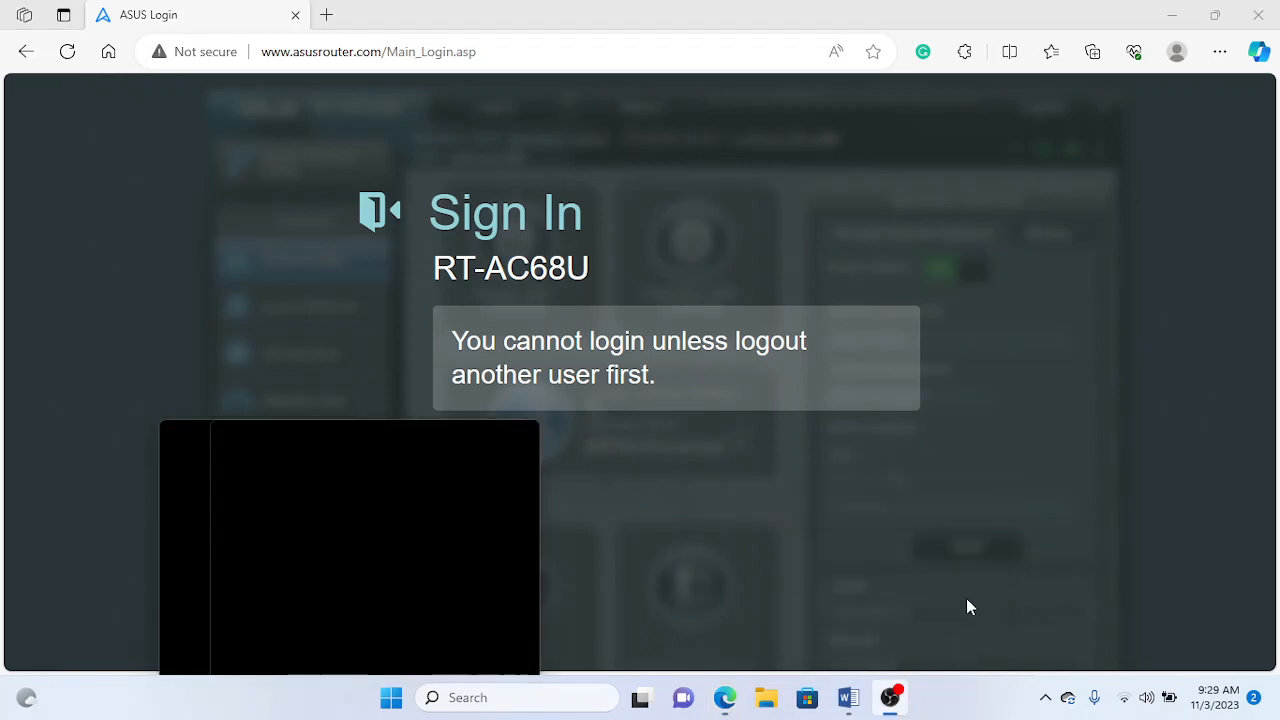